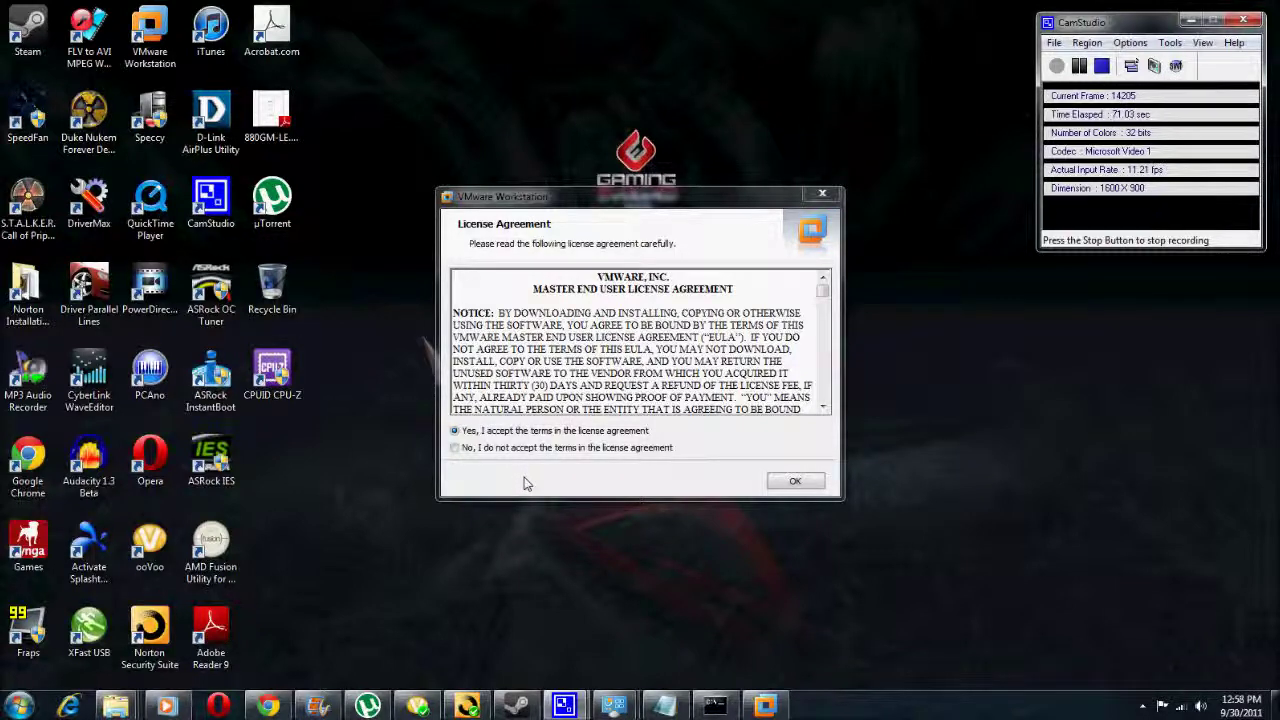
Accept the terms in the License Agreement dialog and confirm
{"action": "left_click", "coordinate": [805, 481]}
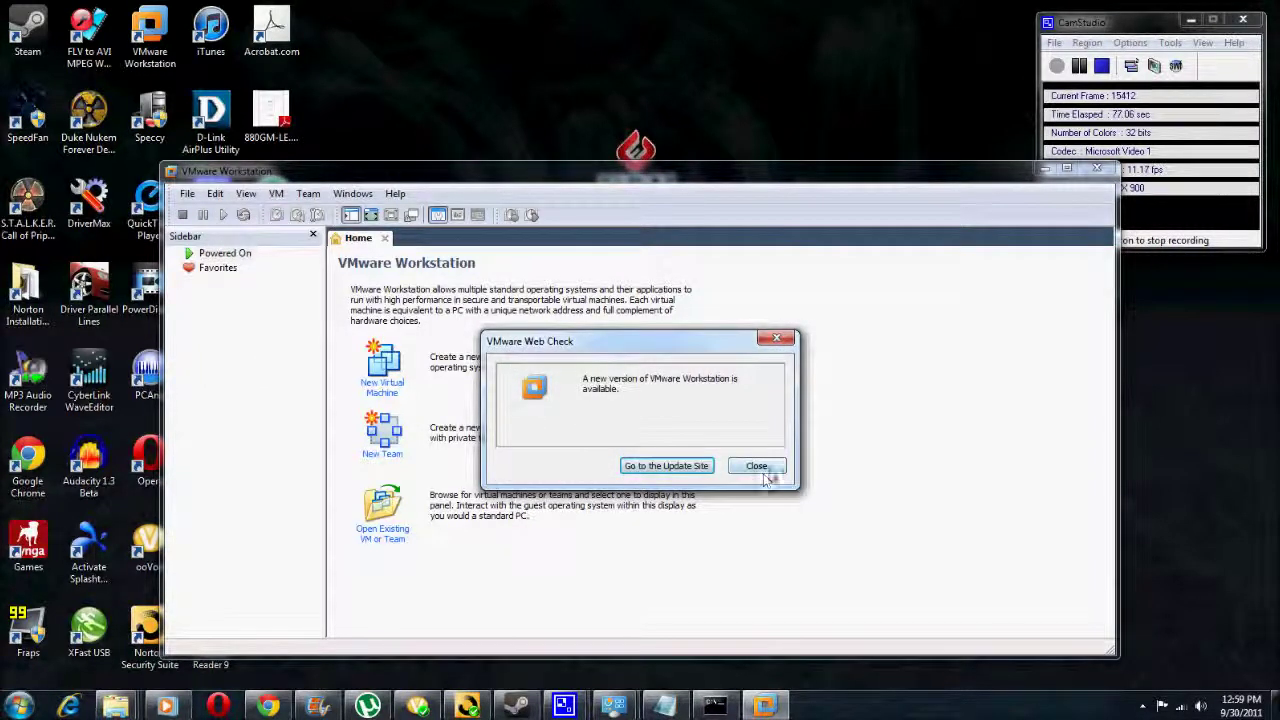
Close the VMware Web Check new-version notice and drag the window up and left
{"action": "left_click", "coordinate": [771, 471]}
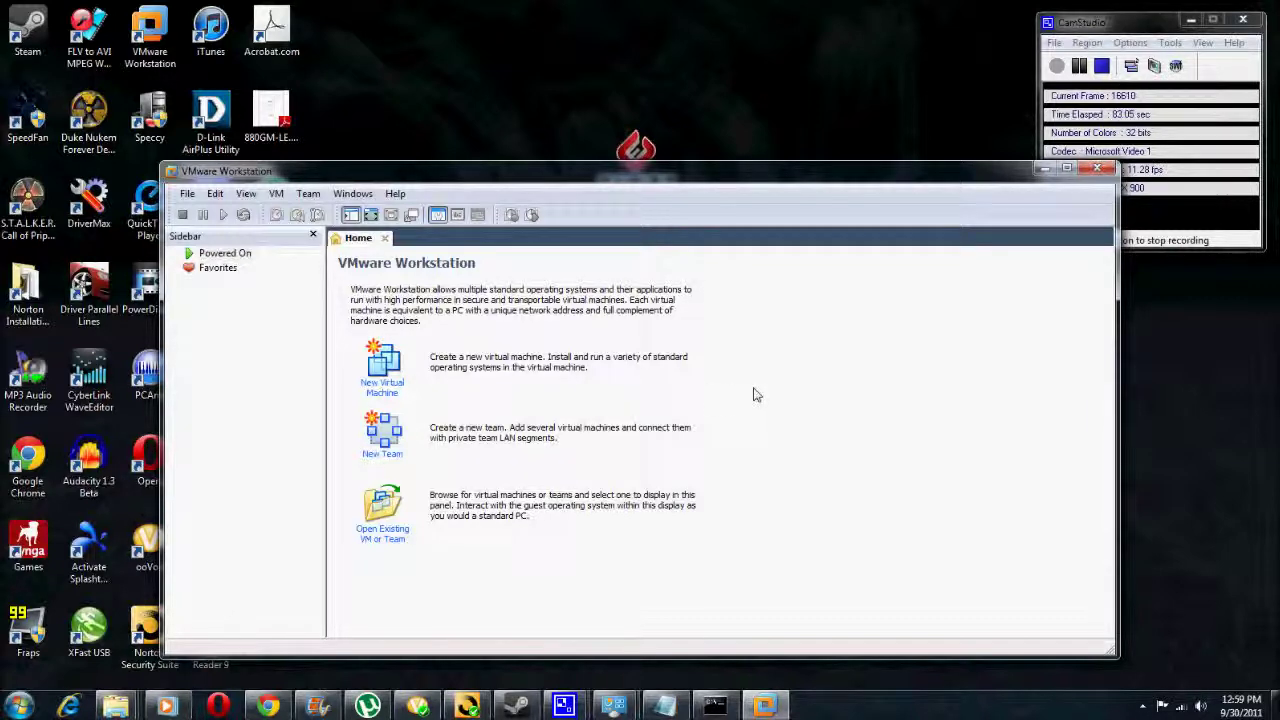
{"action": "left_click_drag", "start_coordinate": [605, 182], "coordinate": [544, 120]}
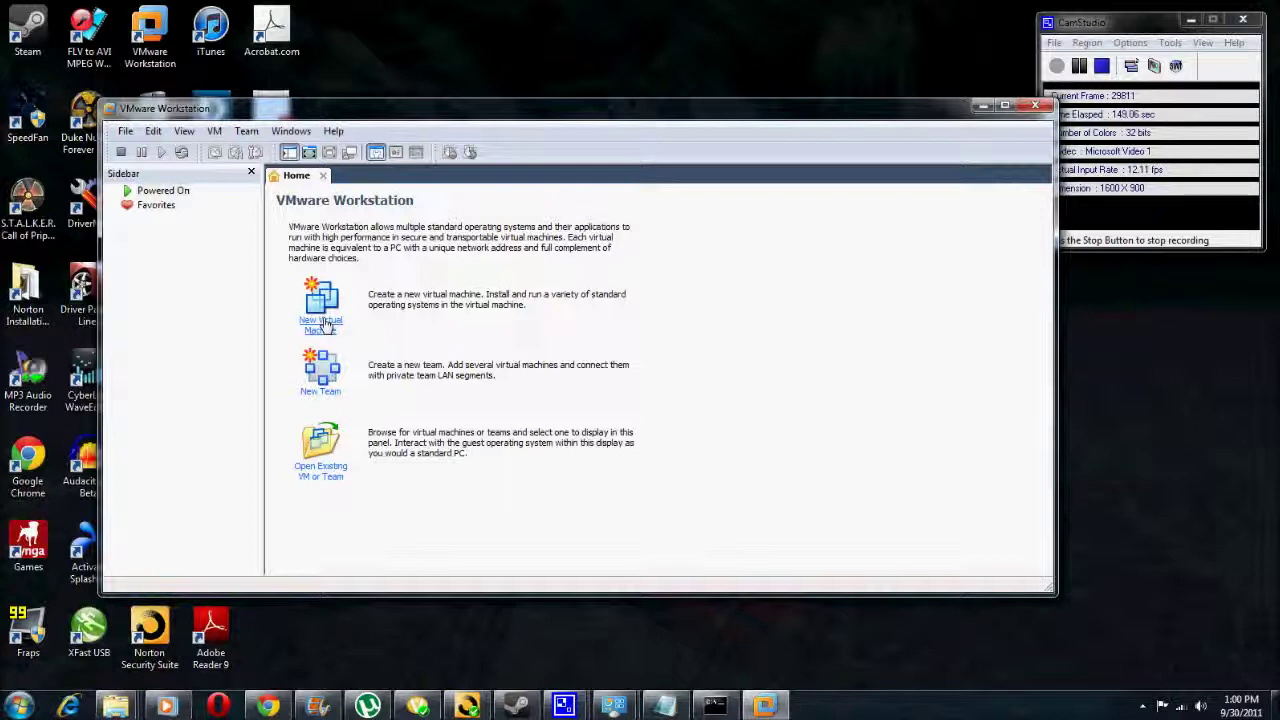
{"action": "left_click", "coordinate": [330, 380]}
{"action": "left_click", "coordinate": [126, 131]}
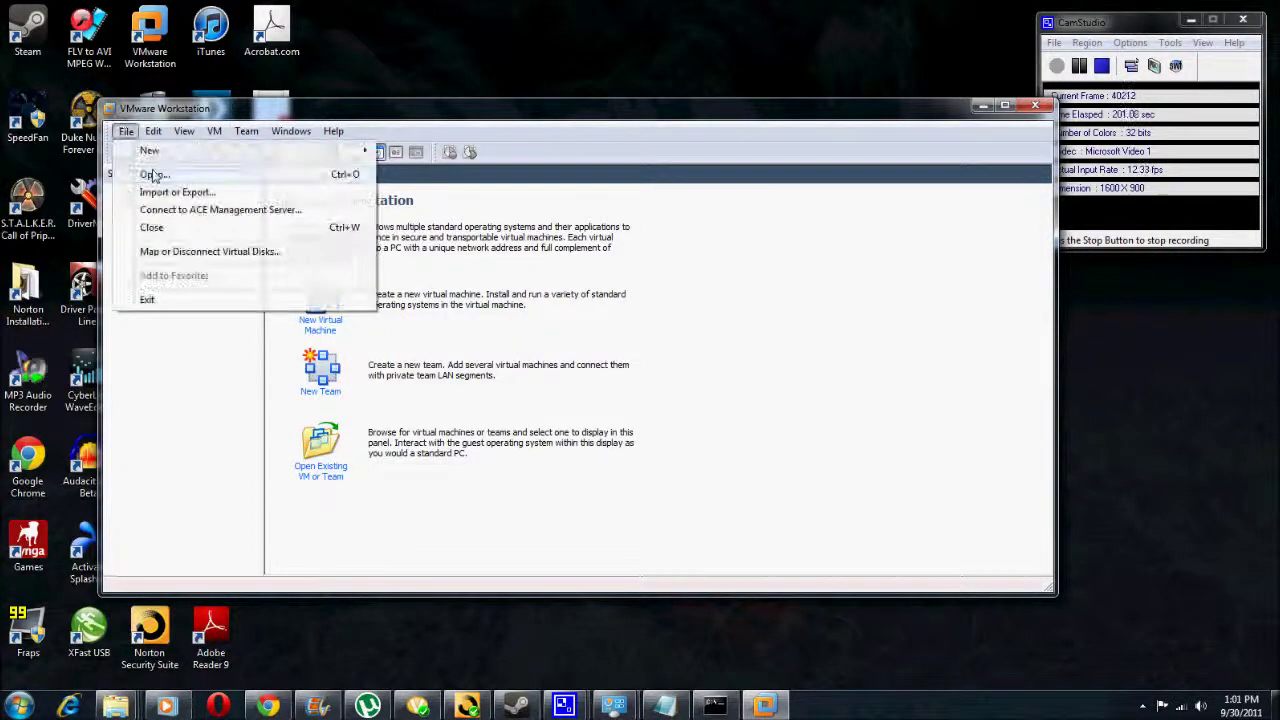
{"action": "left_click", "coordinate": [153, 176]}
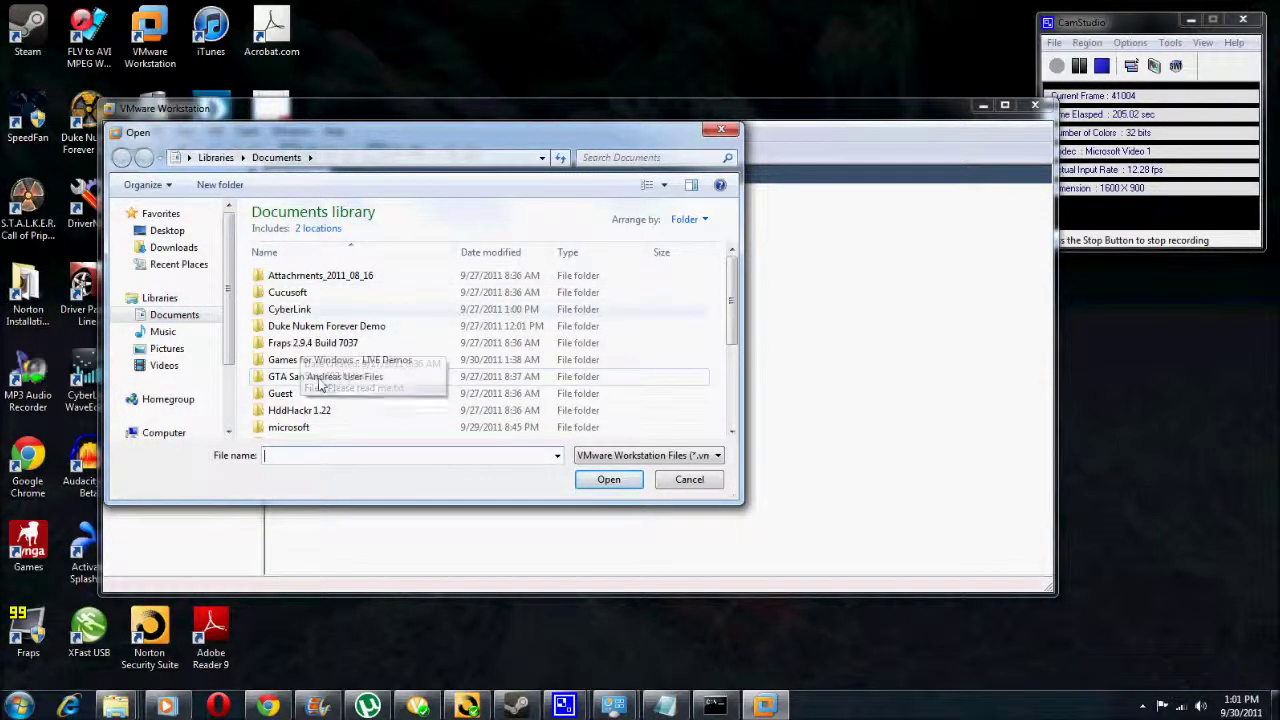
{"action": "left_click", "coordinate": [336, 328]}
{"action": "scroll", "coordinate": [335, 337], "scroll_direction": "down", "scroll_amount": 1}
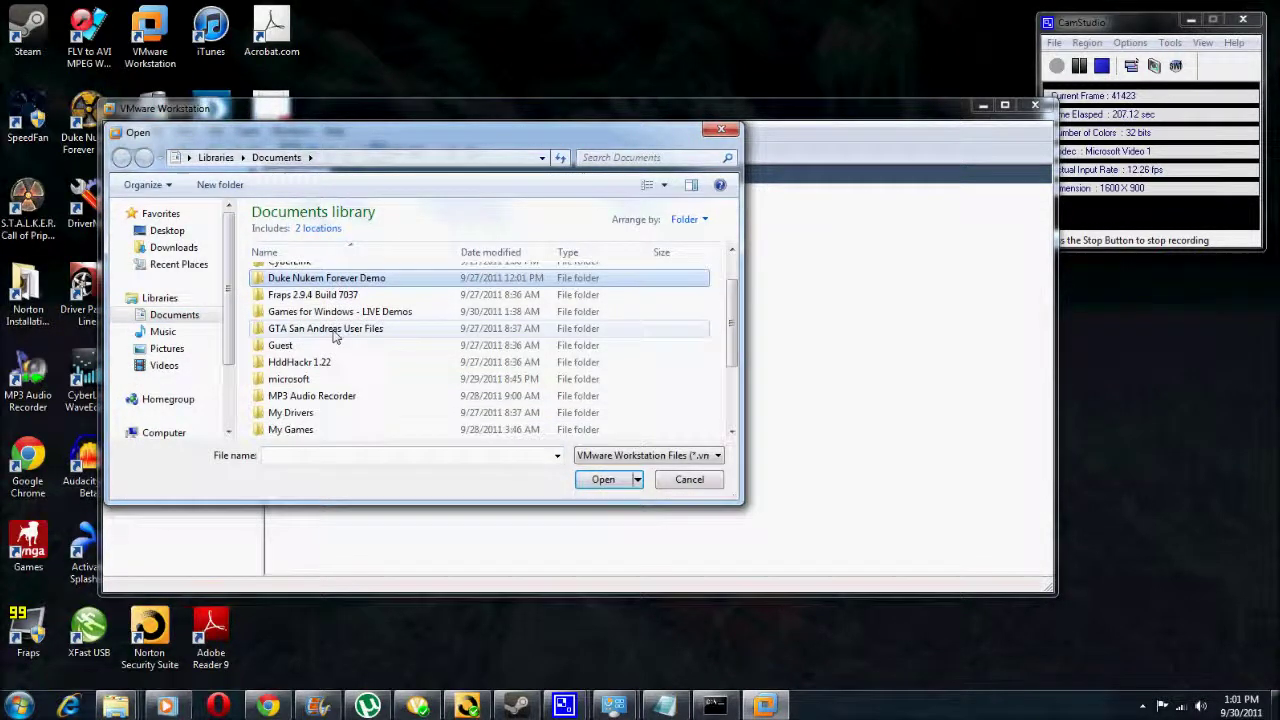
{"action": "scroll", "coordinate": [335, 337], "scroll_direction": "down", "scroll_amount": 2}
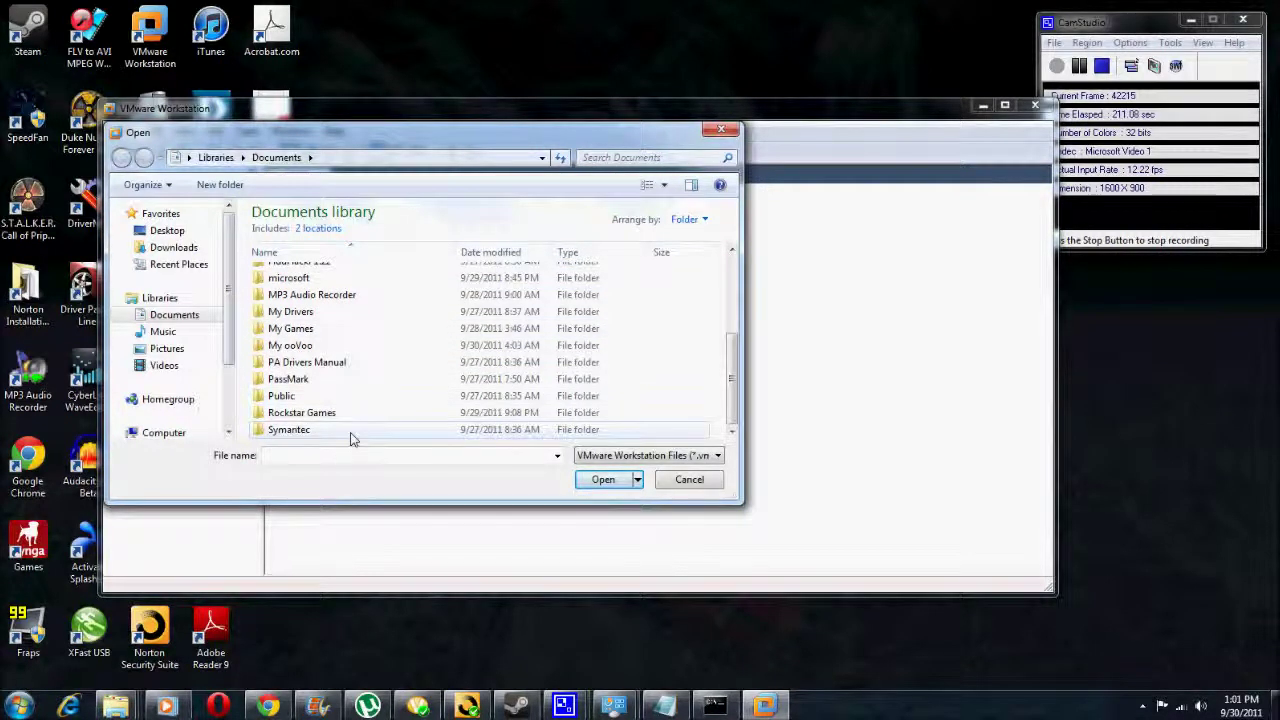
{"action": "scroll", "coordinate": [350, 437], "scroll_direction": "up", "scroll_amount": 3}
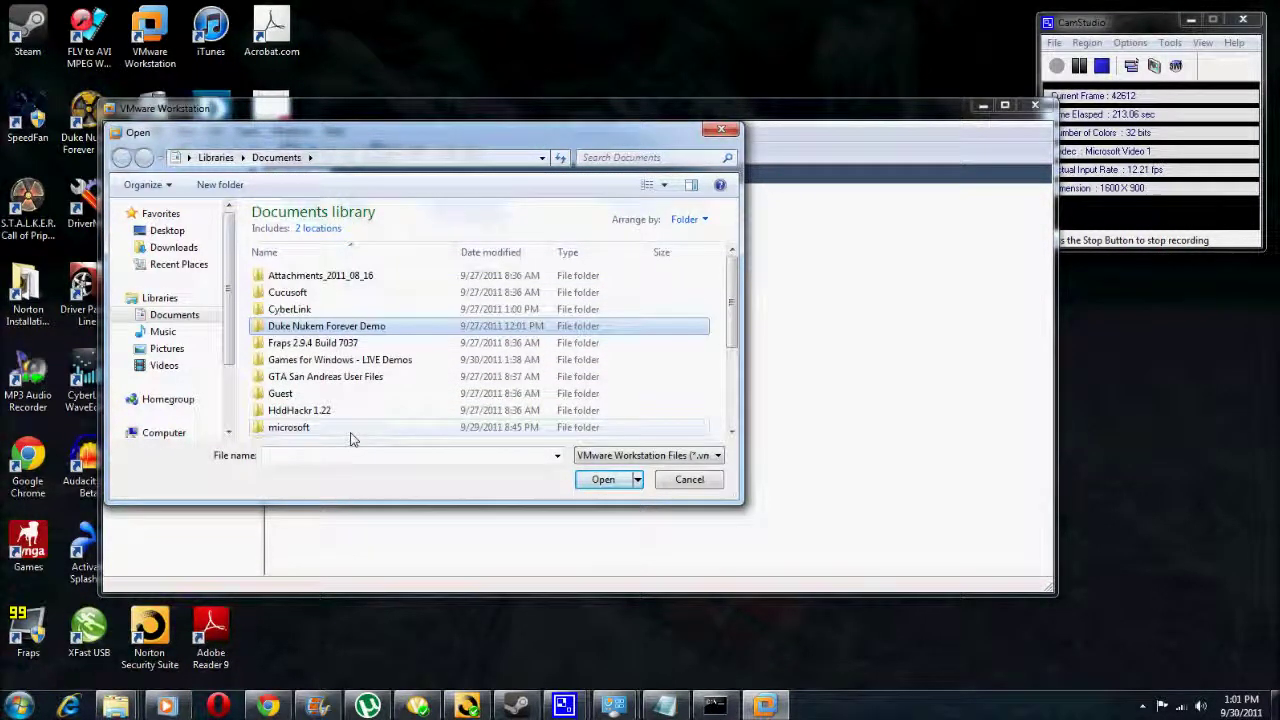
{"action": "scroll", "coordinate": [370, 372], "scroll_direction": "down", "scroll_amount": 3}
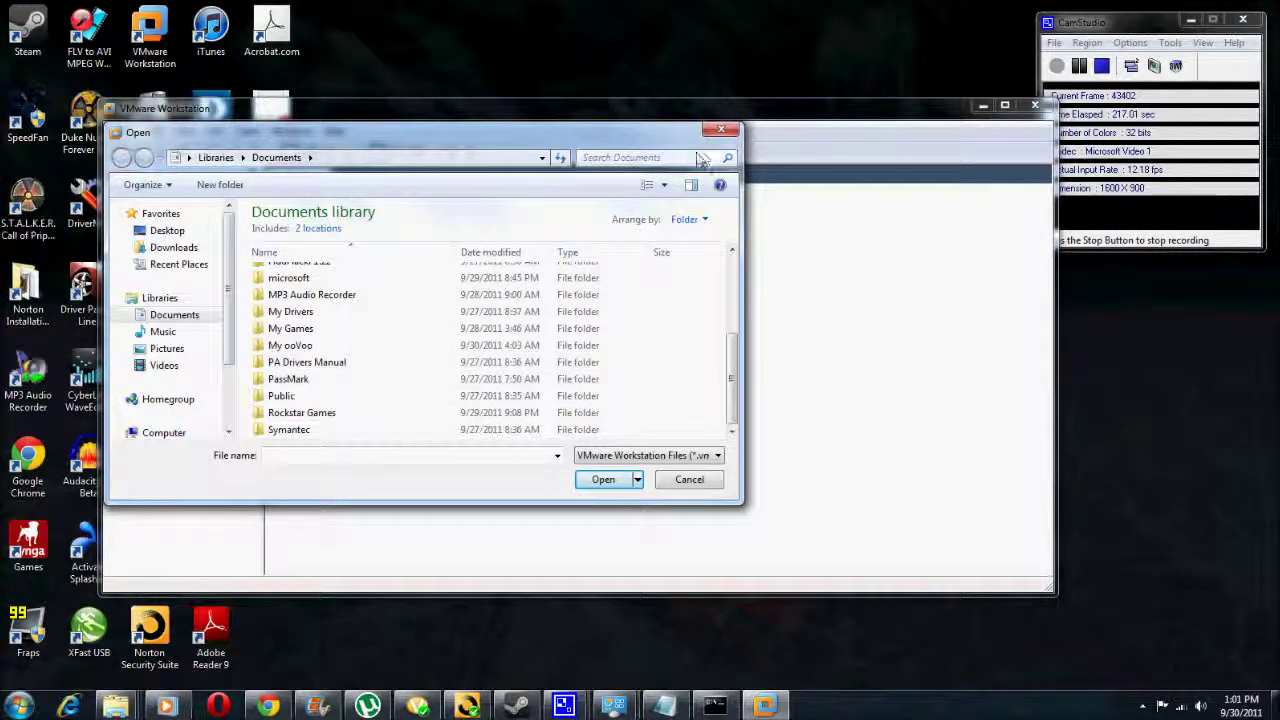
{"action": "left_click", "coordinate": [724, 132]}
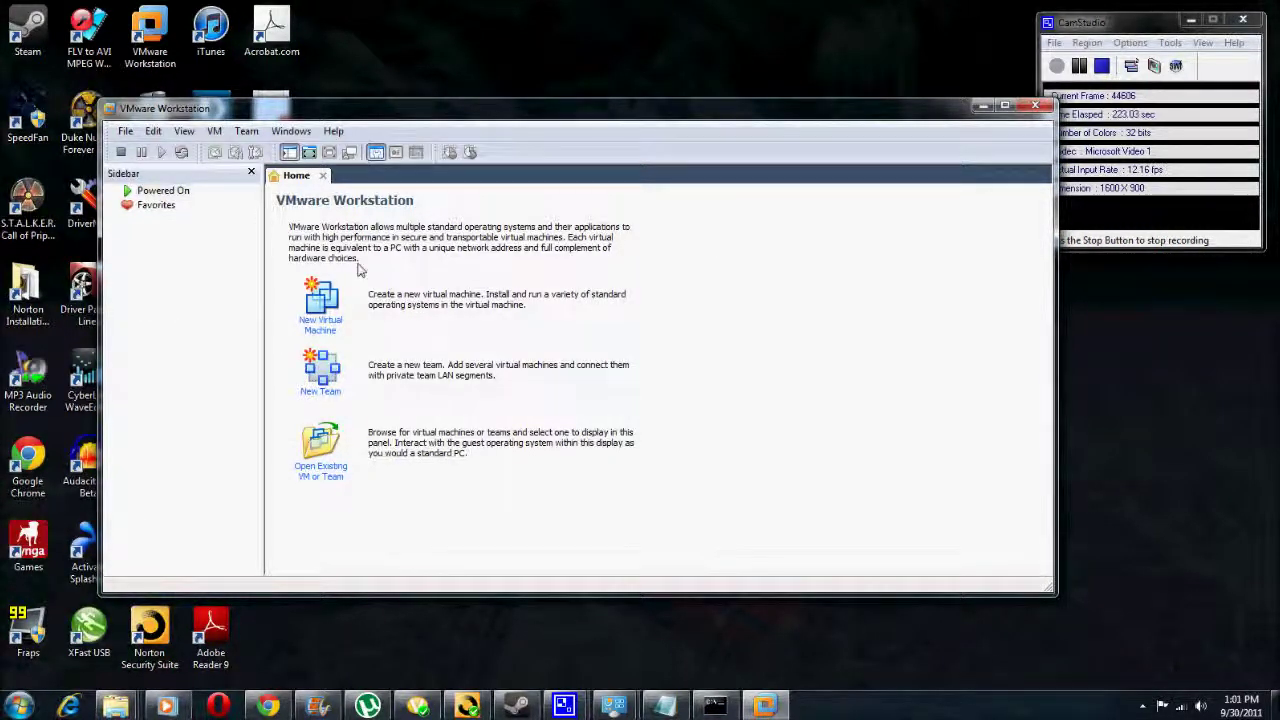
Start a Typical new VM from the Windows XP installer disc, continuing without a product key
{"action": "left_click", "coordinate": [320, 305]}
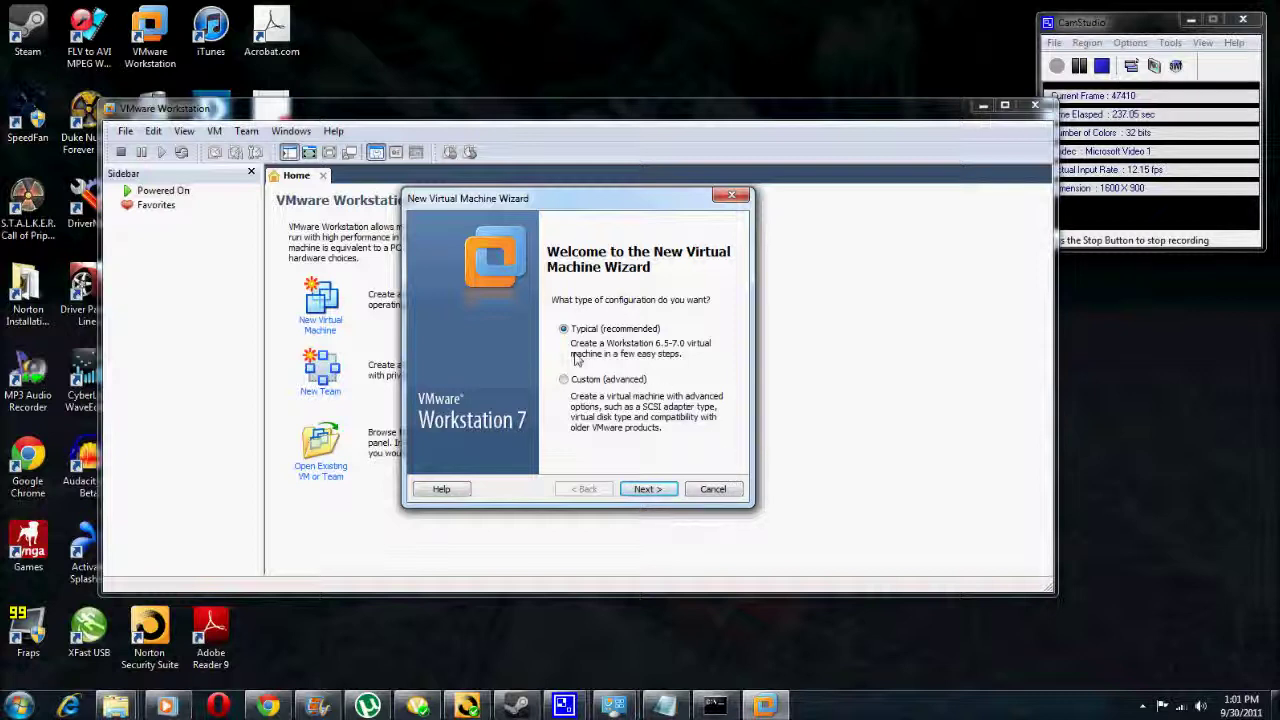
{"action": "left_click", "coordinate": [647, 490]}
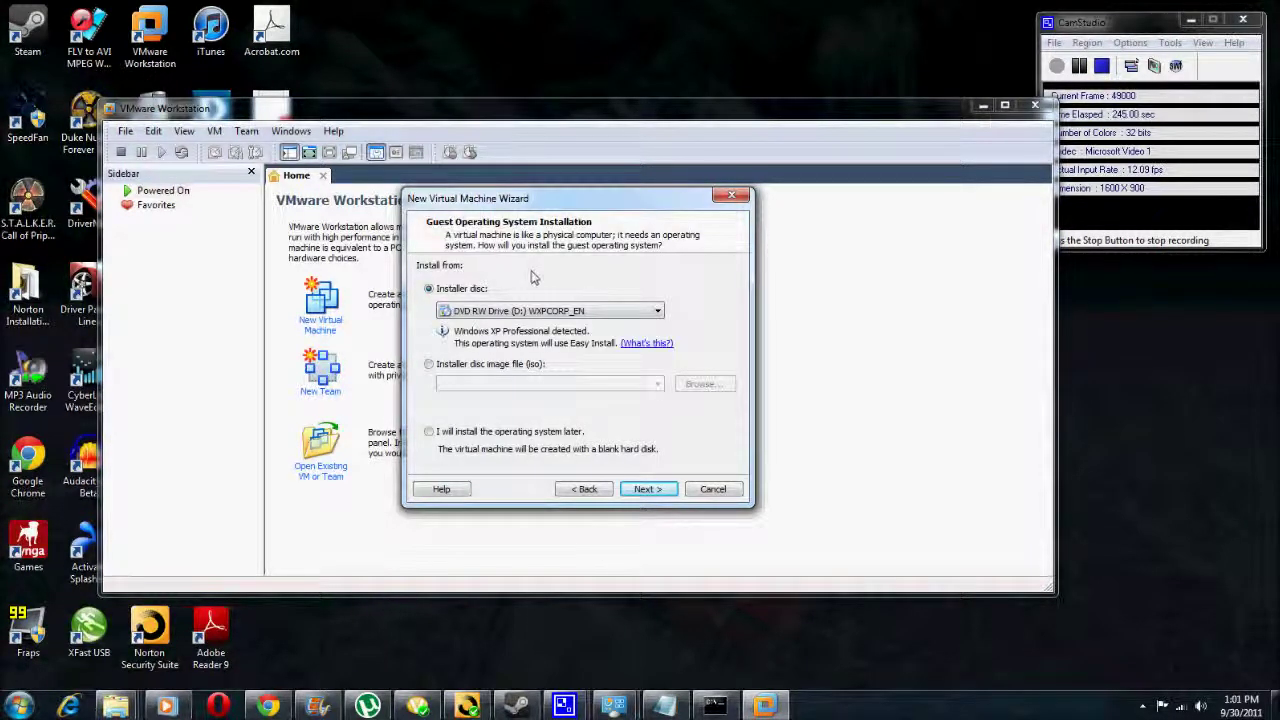
{"action": "left_click", "coordinate": [646, 489]}
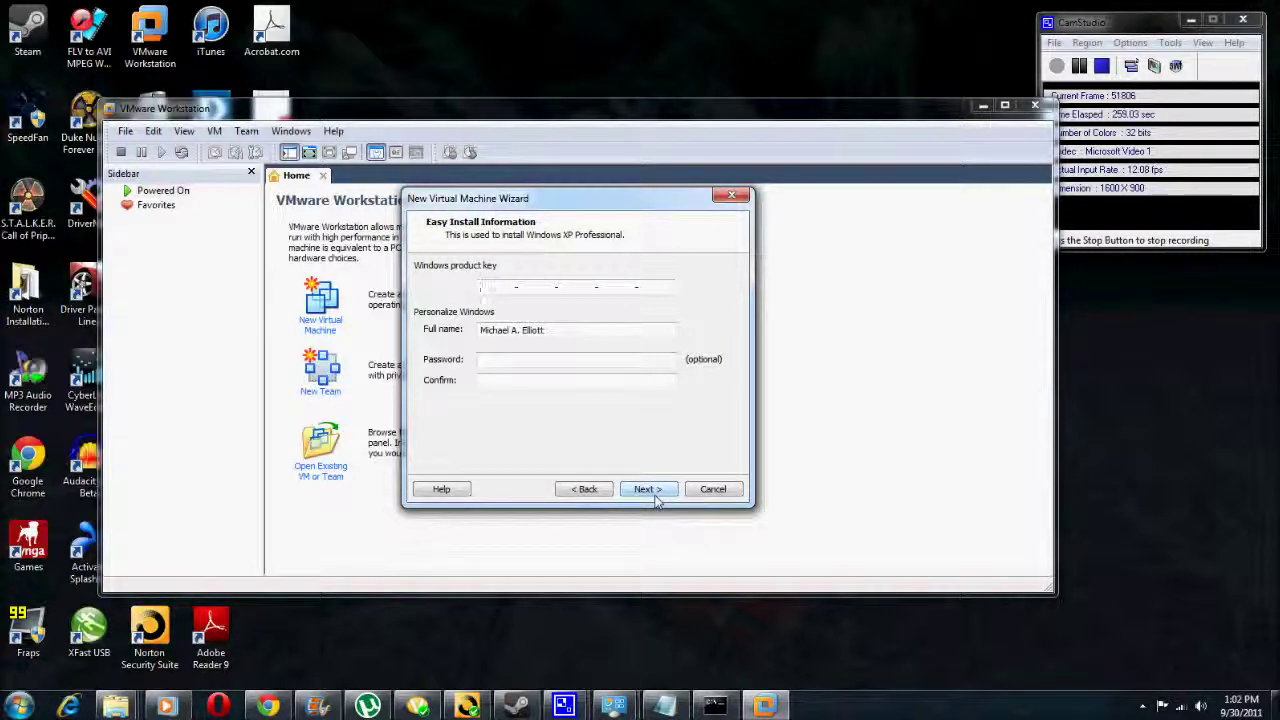
{"action": "left_click", "coordinate": [655, 491]}
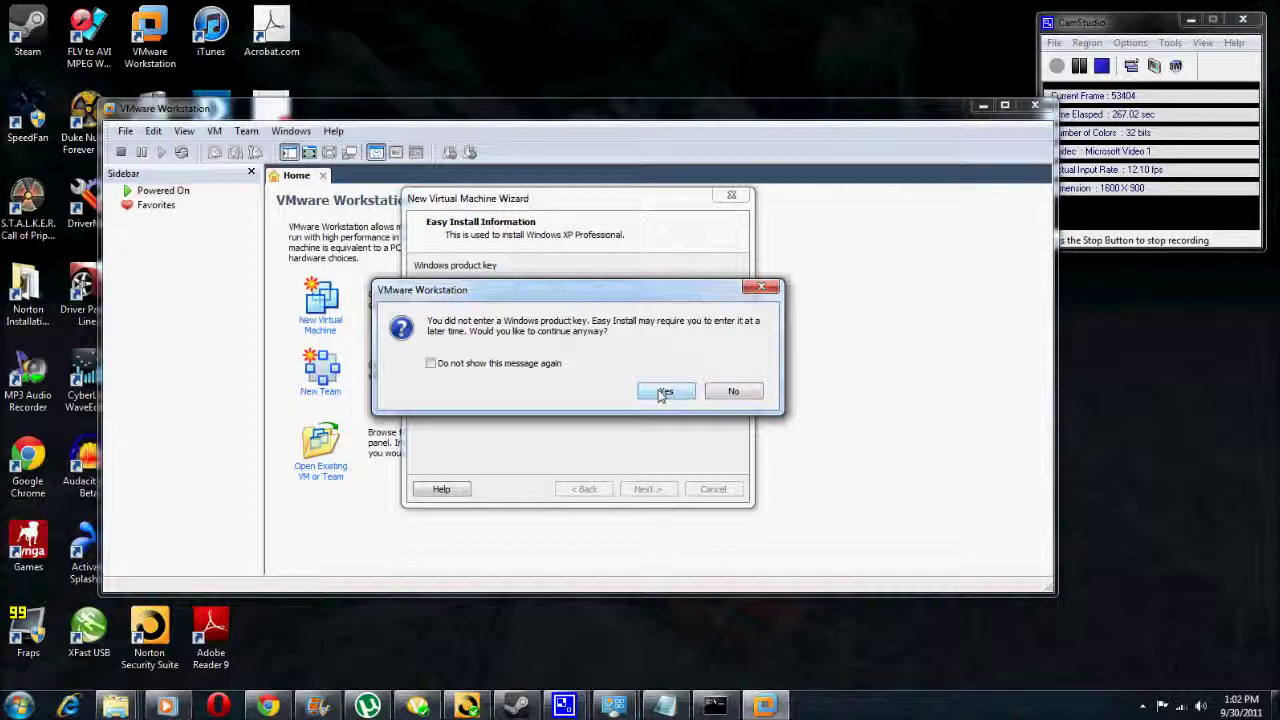
{"action": "left_click", "coordinate": [468, 366]}
Set the virtual machine's location to Local Disk C:\ from the folder tree
{"action": "left_click", "coordinate": [662, 392]}
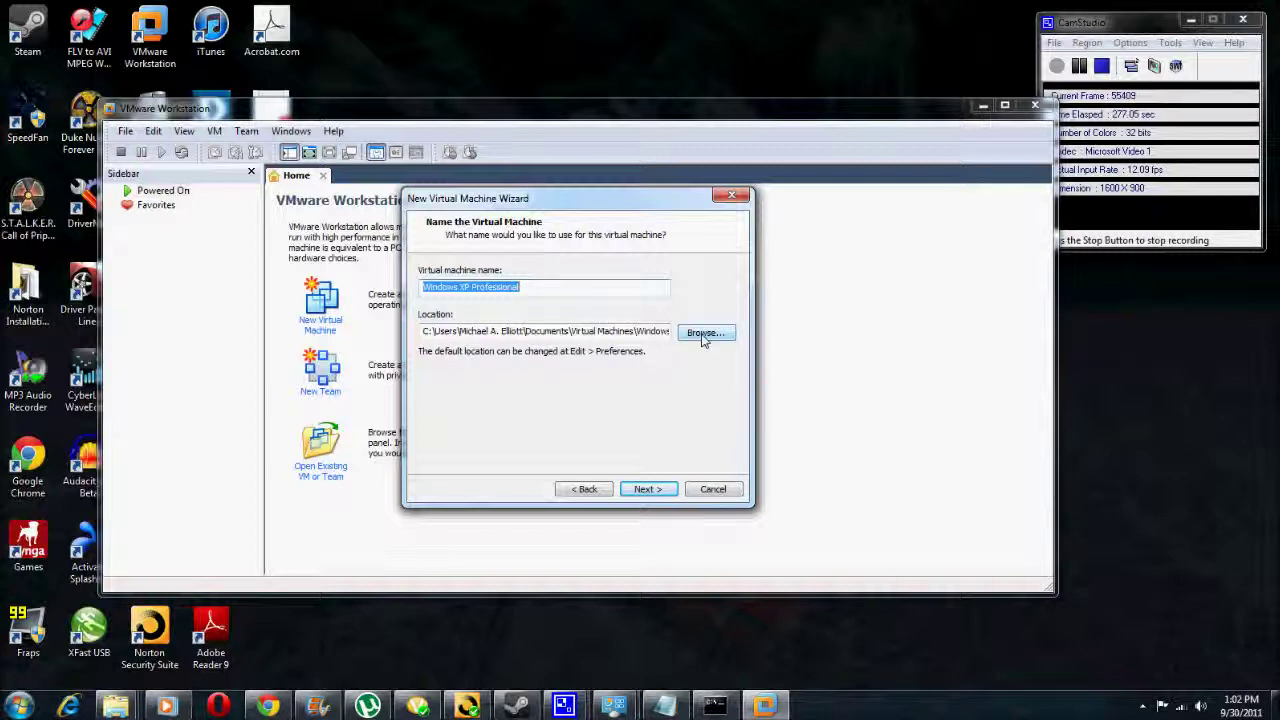
{"action": "left_click", "coordinate": [703, 336]}
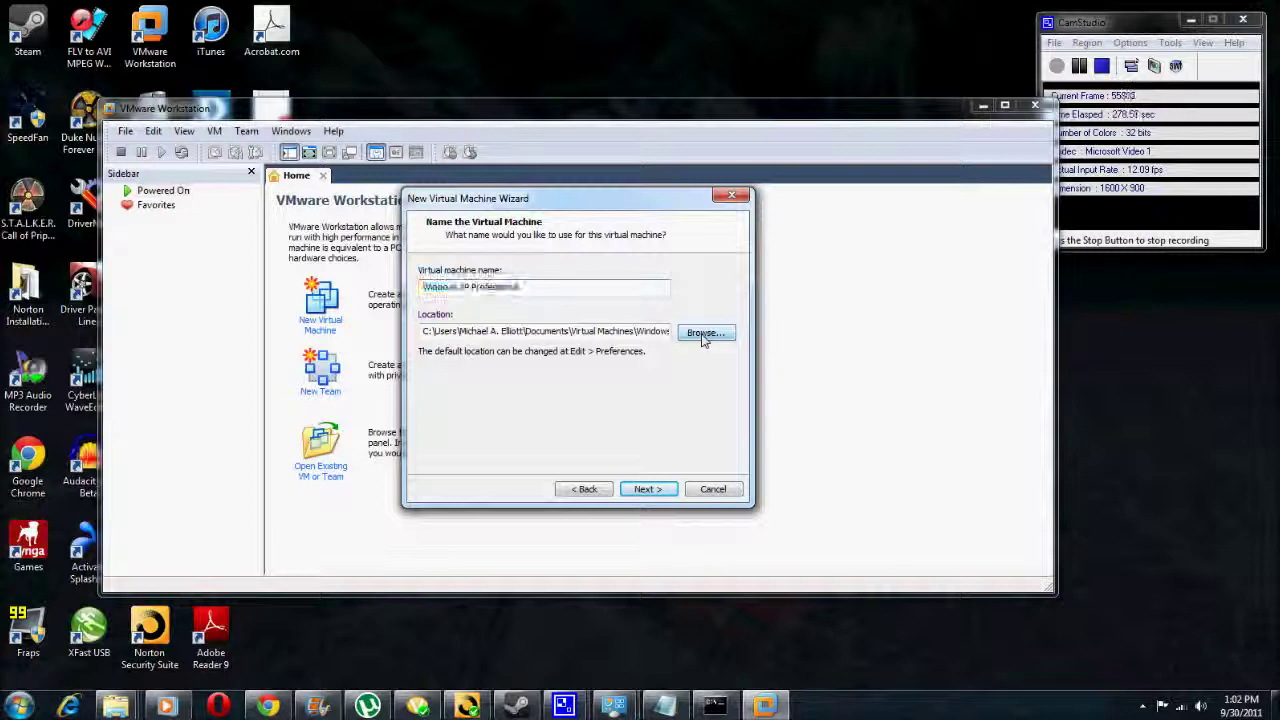
{"action": "double_click", "coordinate": [622, 343]}
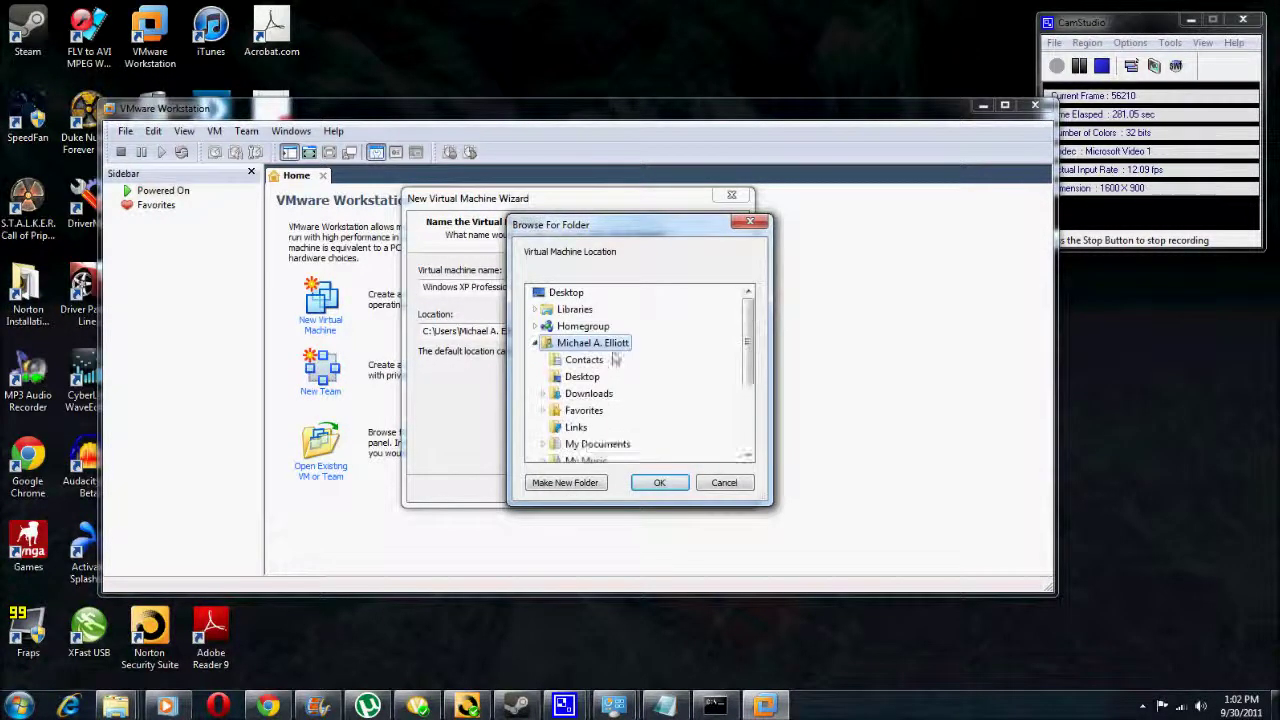
{"action": "scroll", "coordinate": [621, 438], "scroll_direction": "down", "scroll_amount": 3}
{"action": "double_click", "coordinate": [579, 428]}
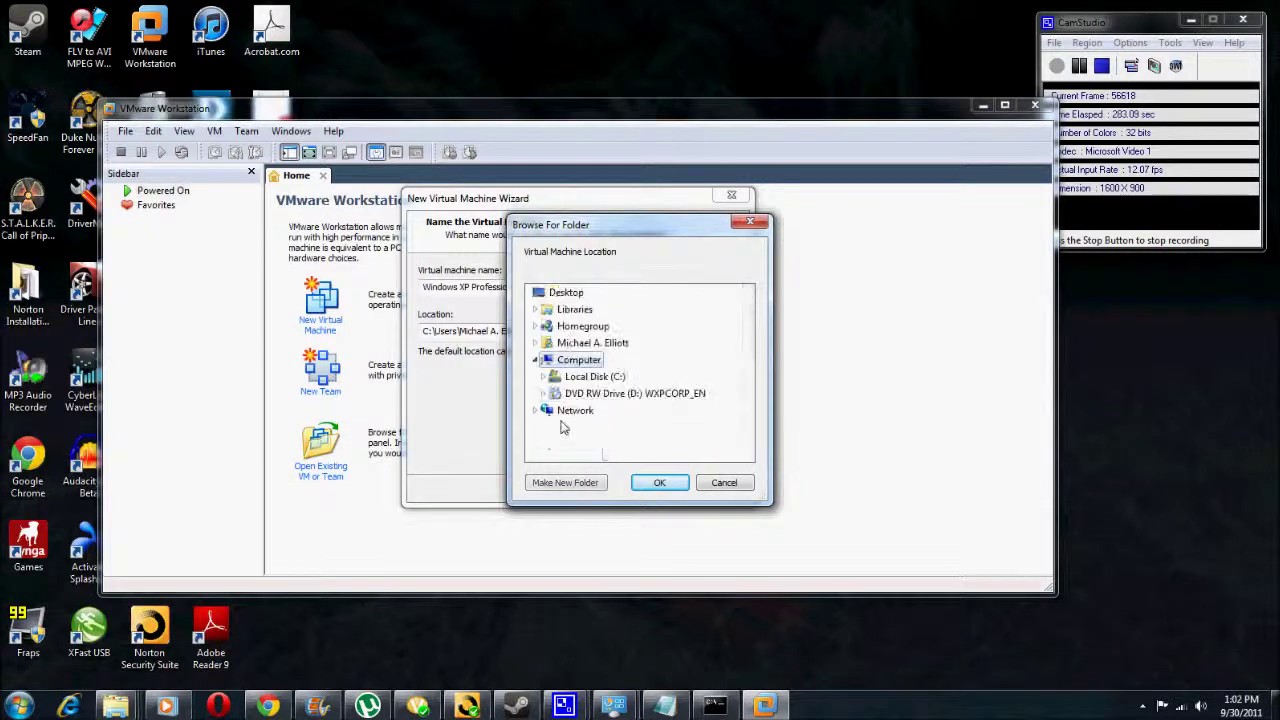
{"action": "double_click", "coordinate": [598, 378]}
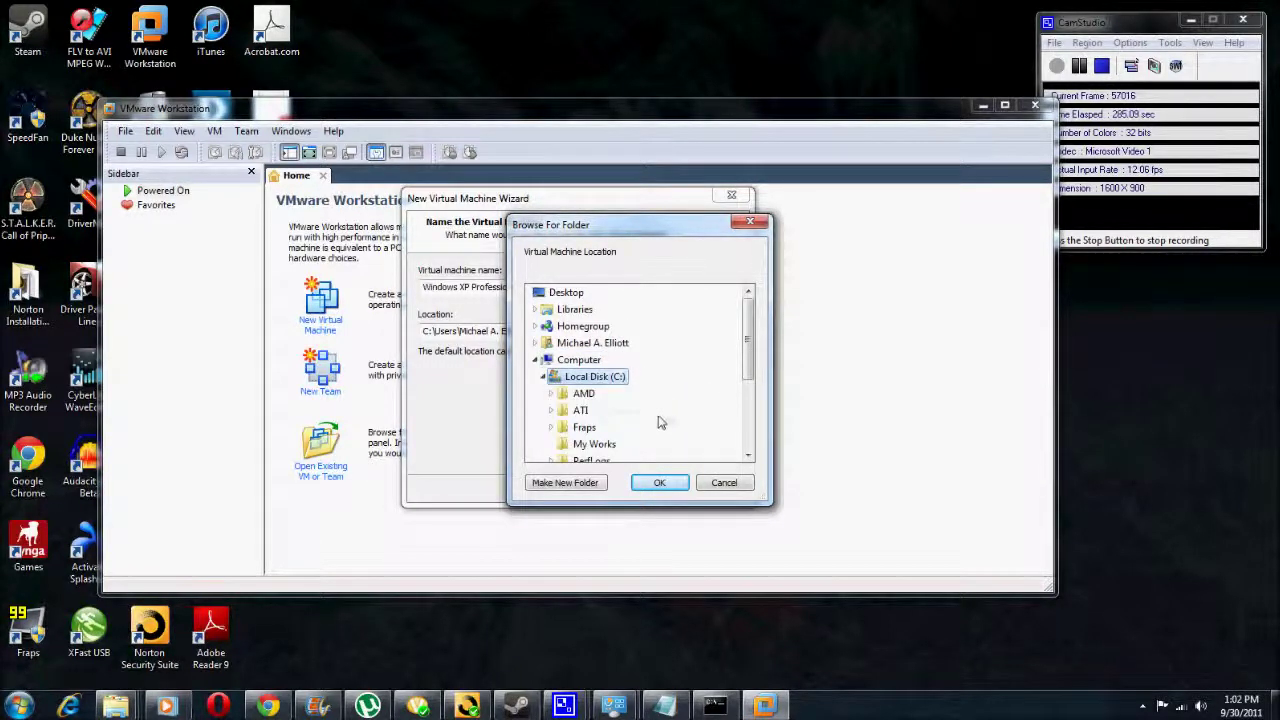
{"action": "scroll", "coordinate": [646, 378], "scroll_direction": "down", "scroll_amount": 2}
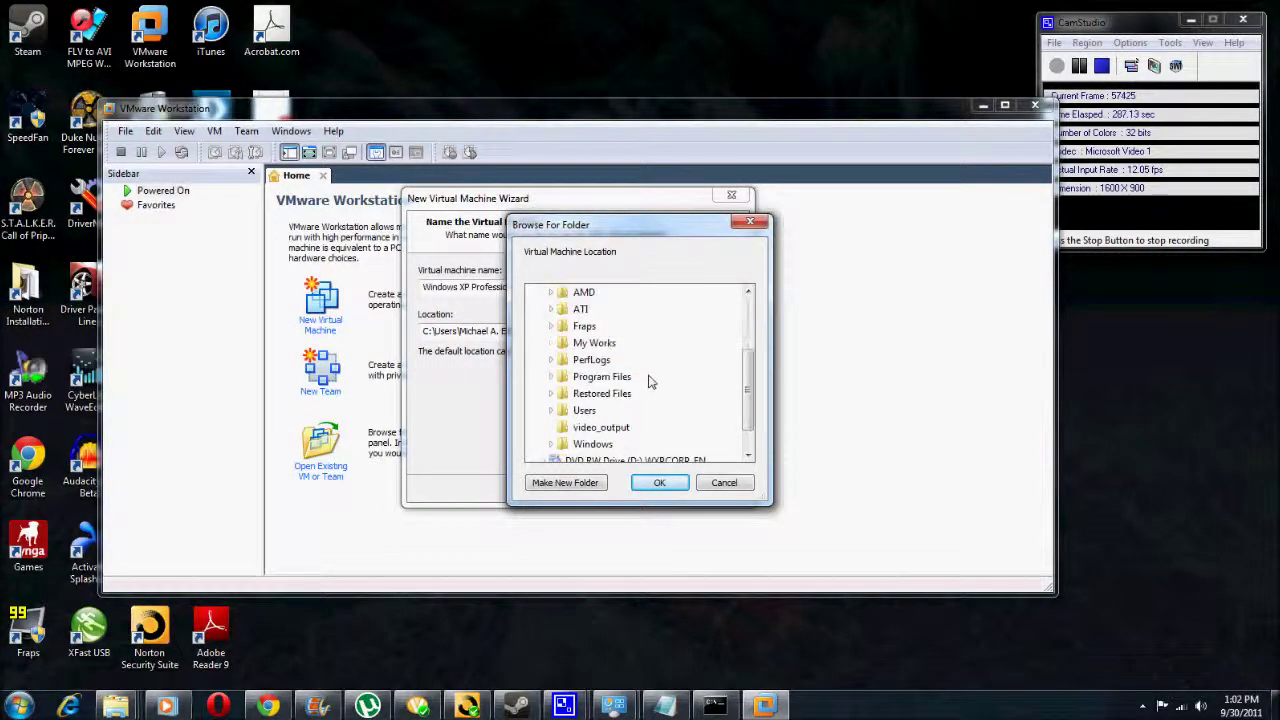
{"action": "scroll", "coordinate": [650, 380], "scroll_direction": "up", "scroll_amount": 2}
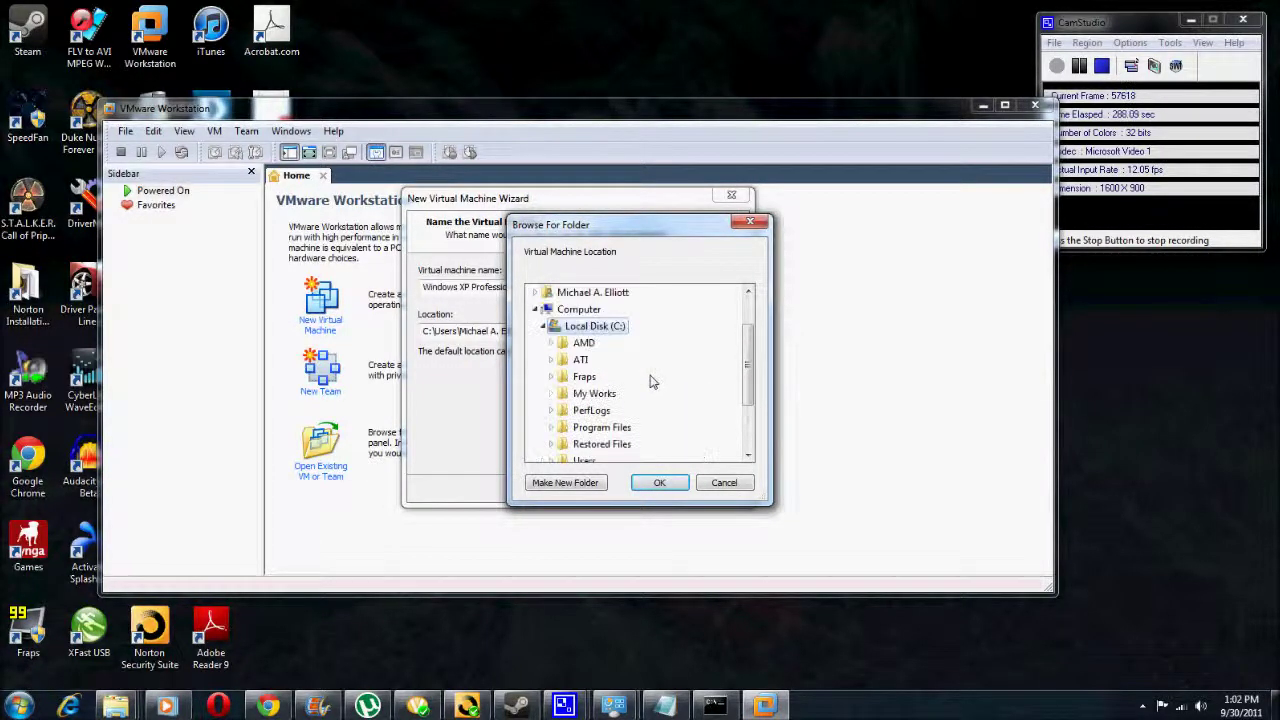
{"action": "left_click", "coordinate": [659, 482]}
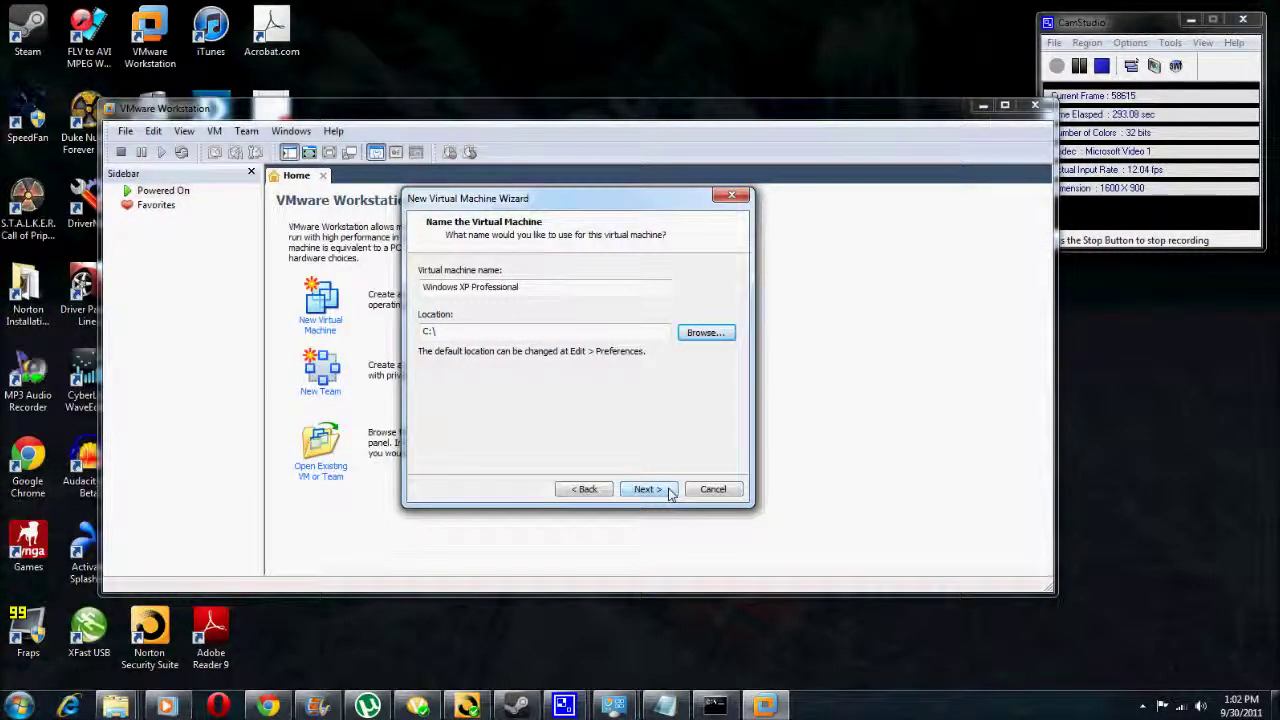
Change the virtual machine's location to the My Documents folder instead
{"action": "left_click", "coordinate": [705, 333]}
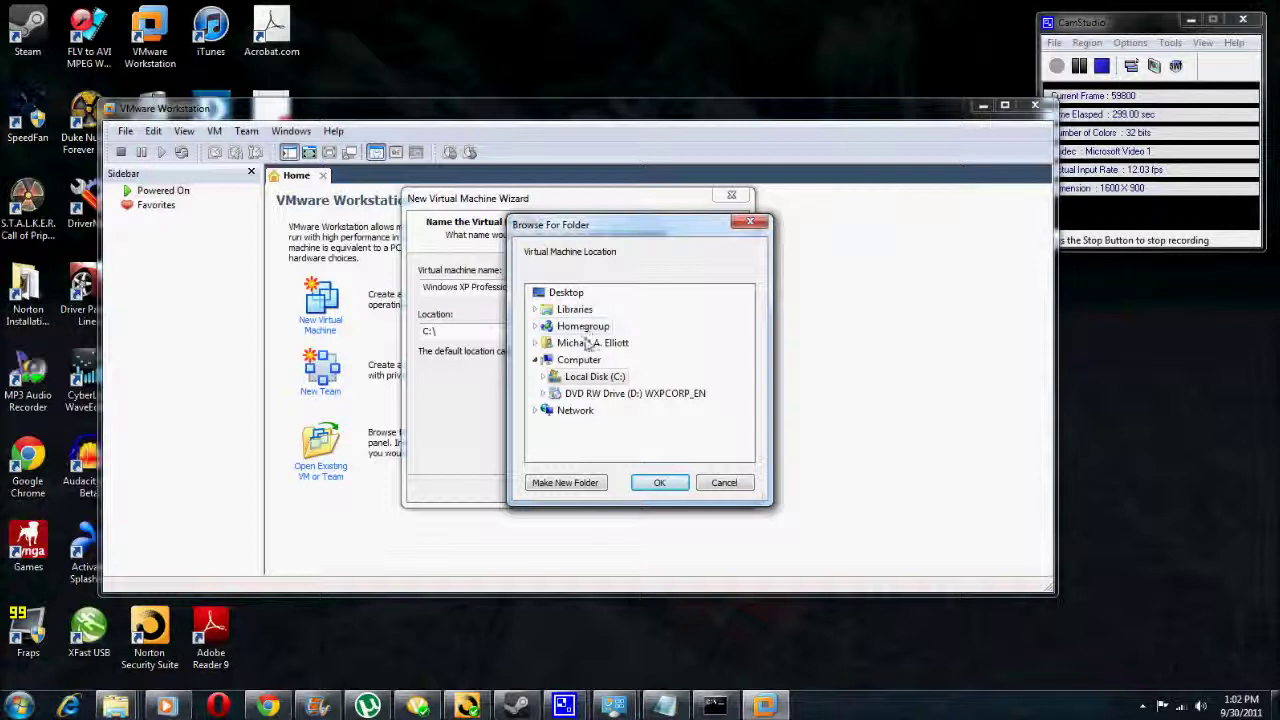
{"action": "left_click", "coordinate": [592, 343]}
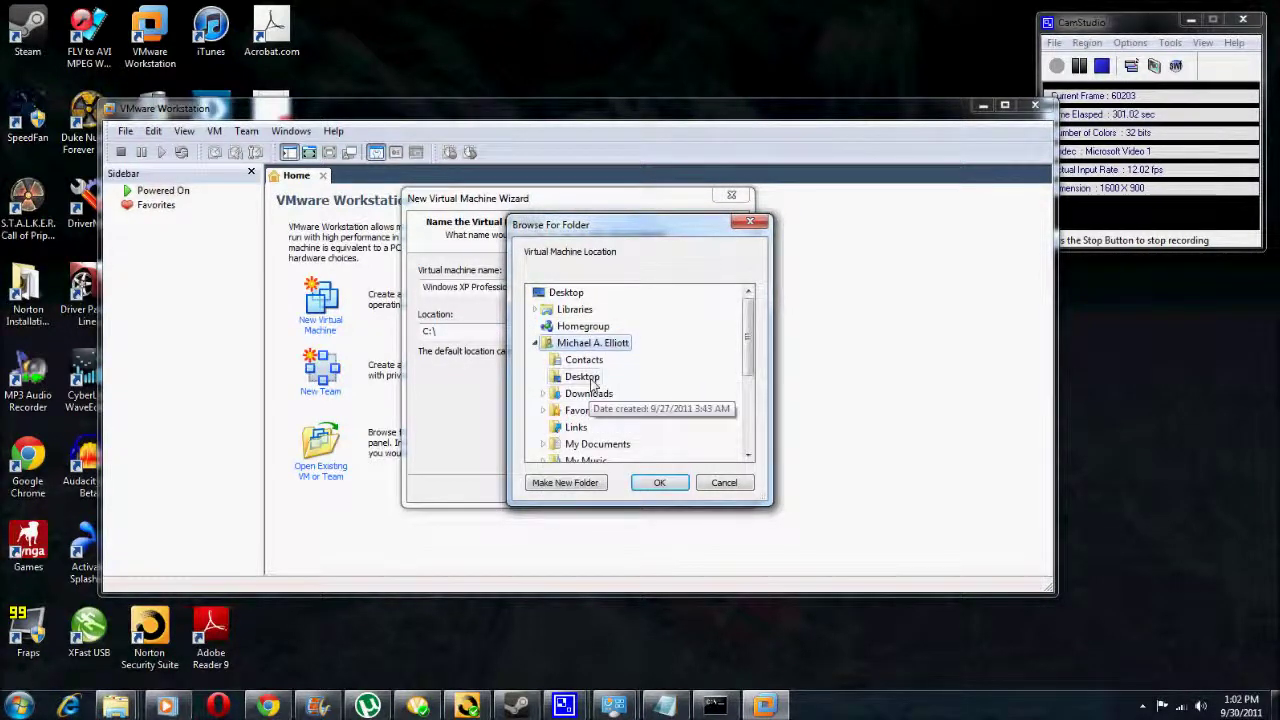
{"action": "left_click", "coordinate": [600, 444]}
{"action": "left_click", "coordinate": [672, 483]}
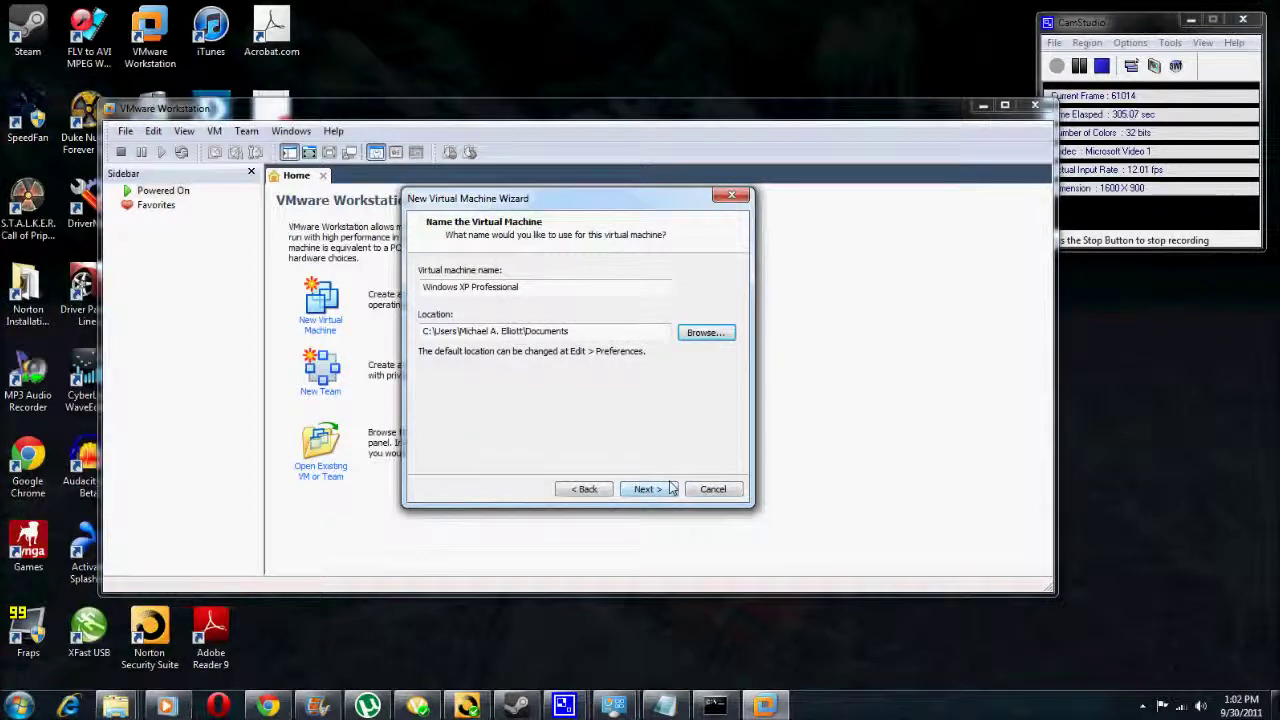
{"action": "left_click", "coordinate": [697, 332]}
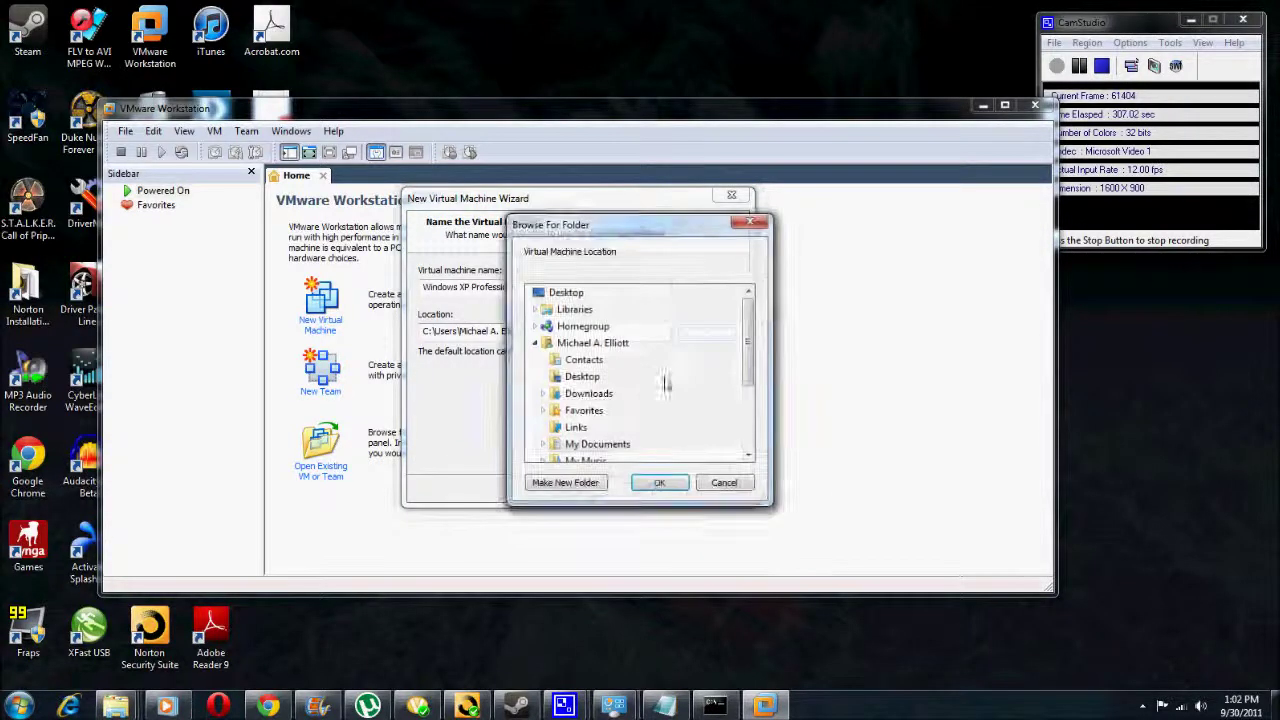
{"action": "left_click_drag", "start_coordinate": [748, 360], "coordinate": [749, 405]}
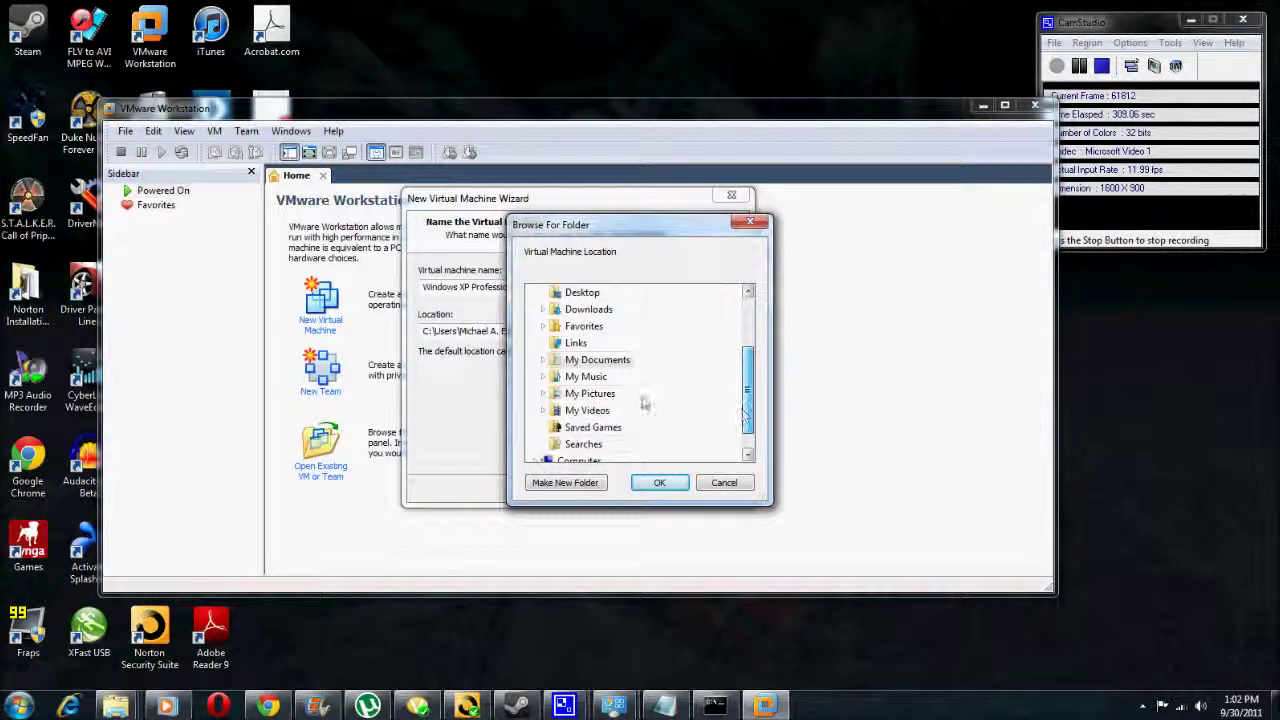
{"action": "left_click", "coordinate": [600, 359]}
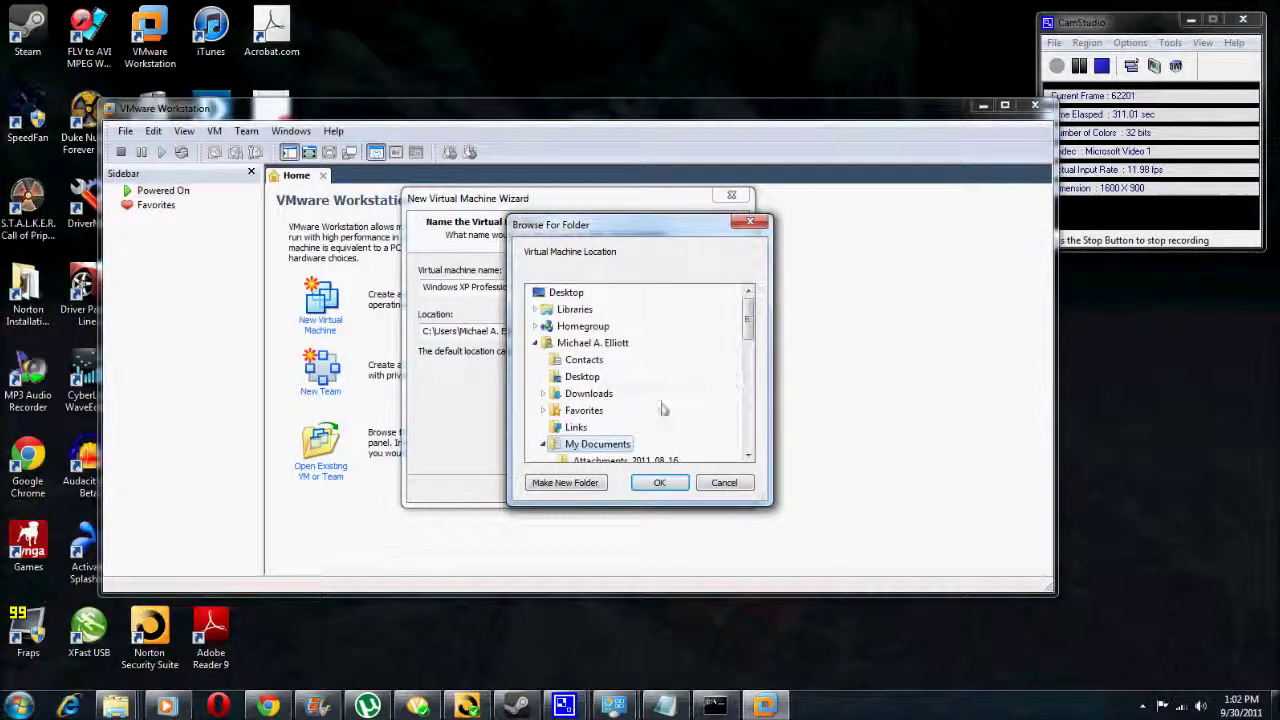
{"action": "left_click_drag", "start_coordinate": [760, 343], "coordinate": [743, 300]}
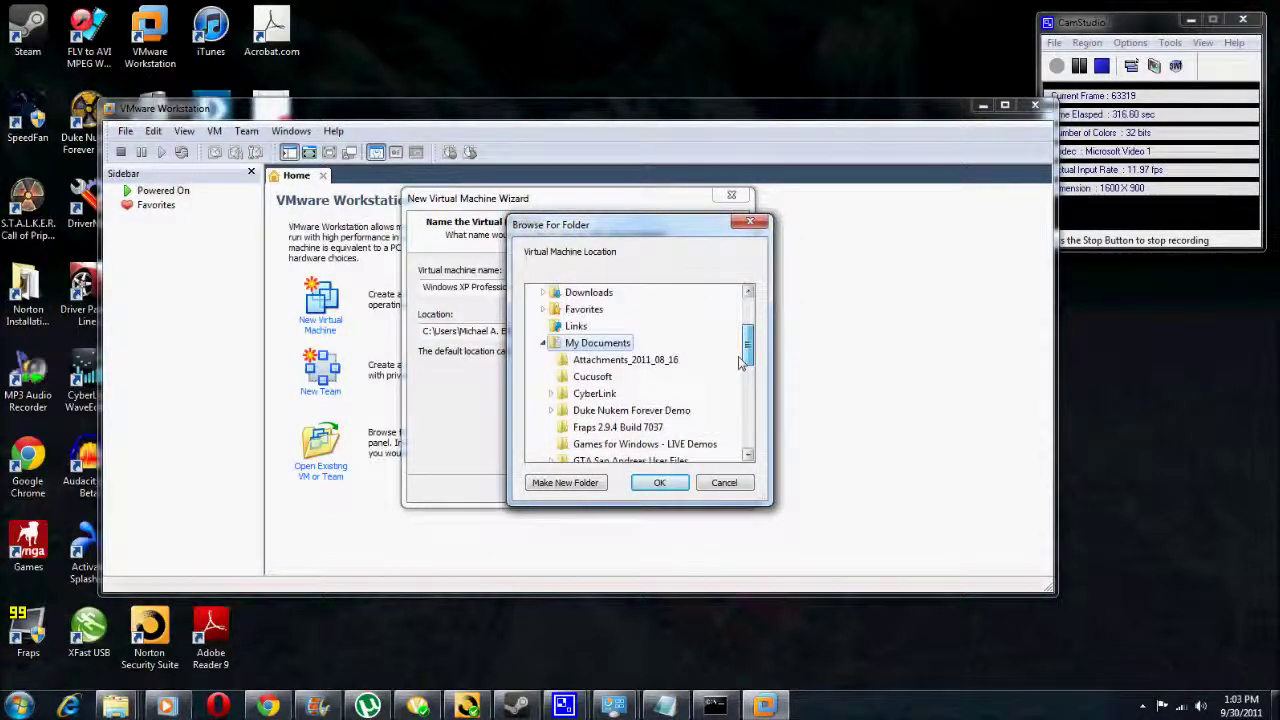
{"action": "left_click", "coordinate": [659, 482]}
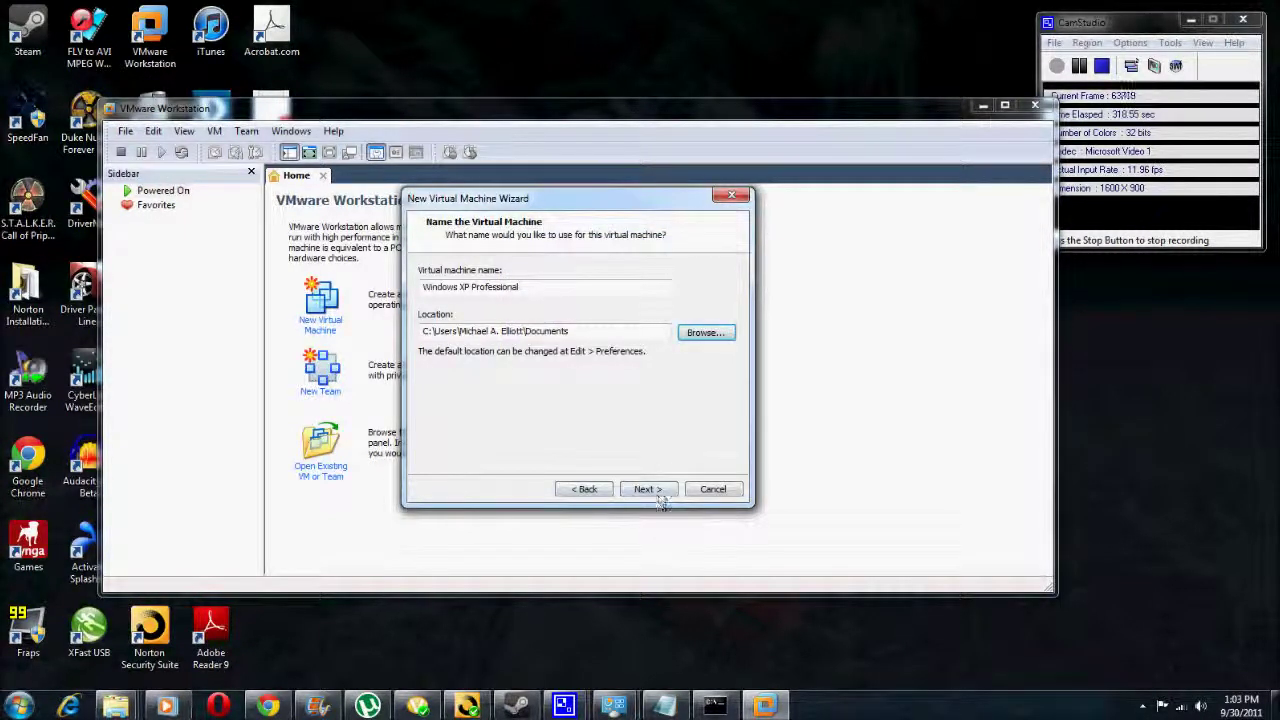
Reduce the maximum disk size from 40.0 GB to 10.0 GB, stored as a single file
{"action": "left_click", "coordinate": [648, 489]}
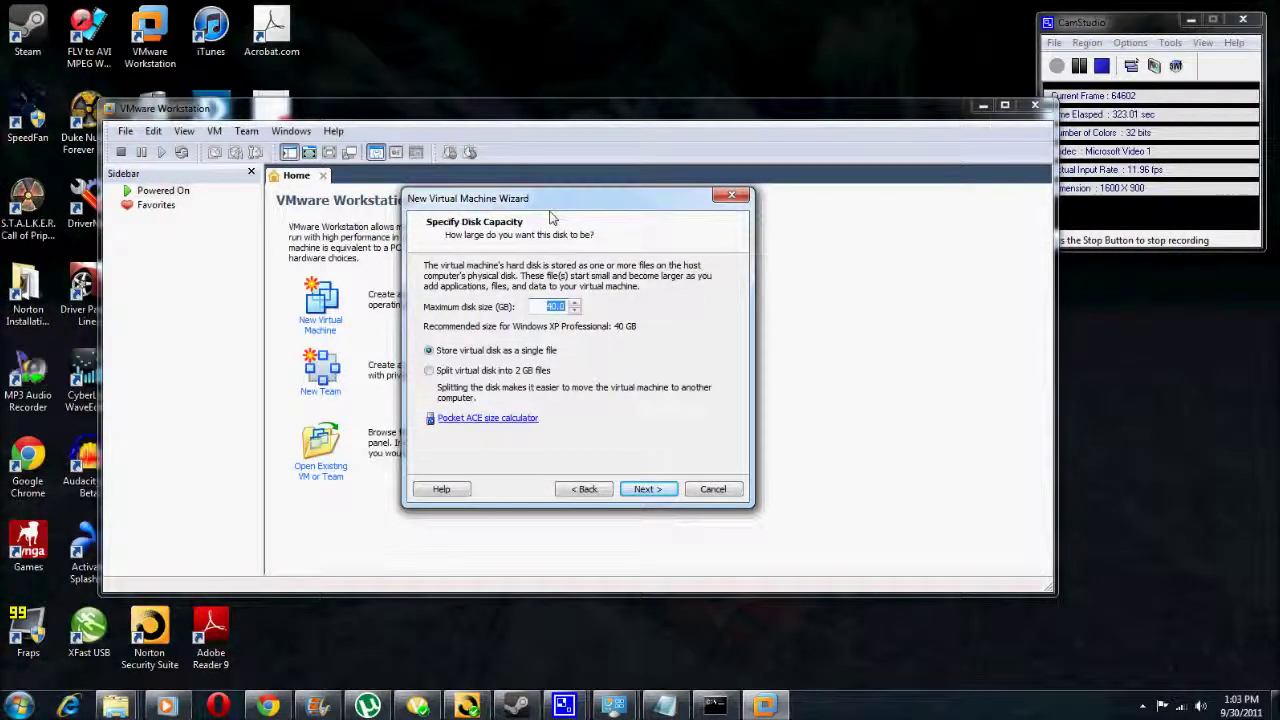
{"action": "left_click", "coordinate": [575, 311]}
{"action": "left_click", "coordinate": [574, 312]}
{"action": "left_click", "coordinate": [574, 312]}
{"action": "left_click", "coordinate": [575, 311]}
{"action": "left_click", "coordinate": [653, 352]}
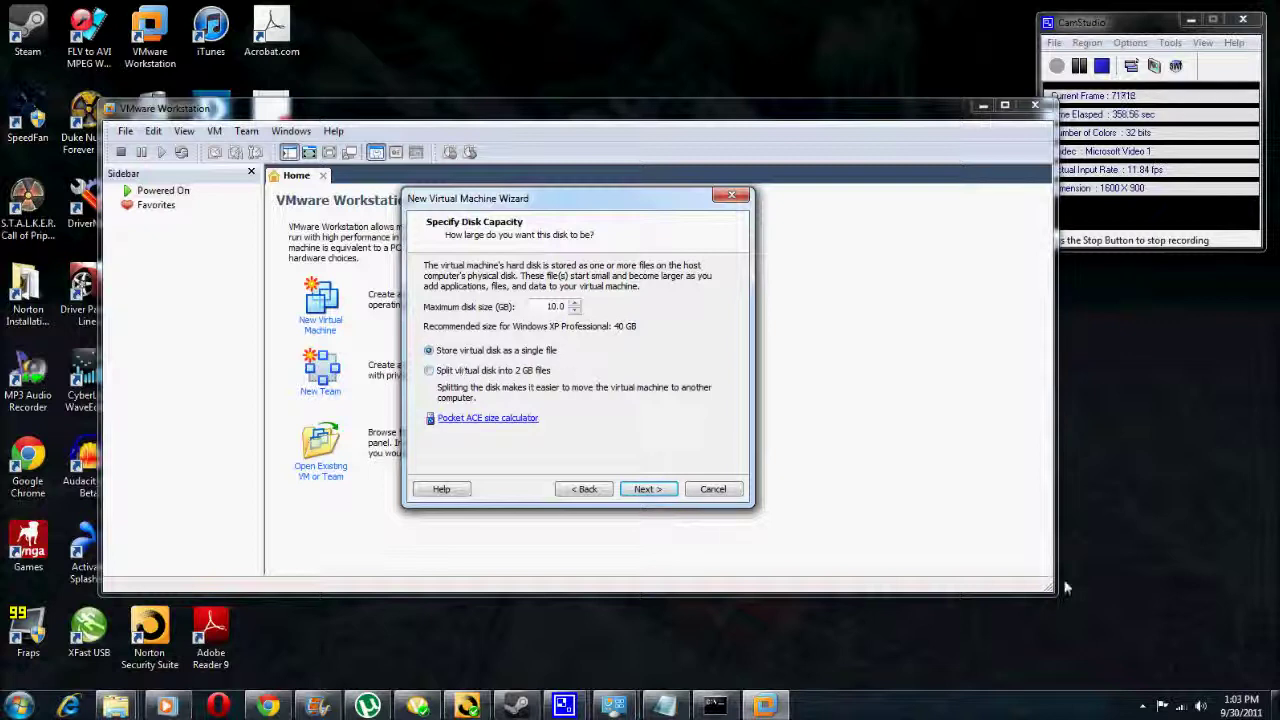
{"action": "left_click", "coordinate": [636, 489]}
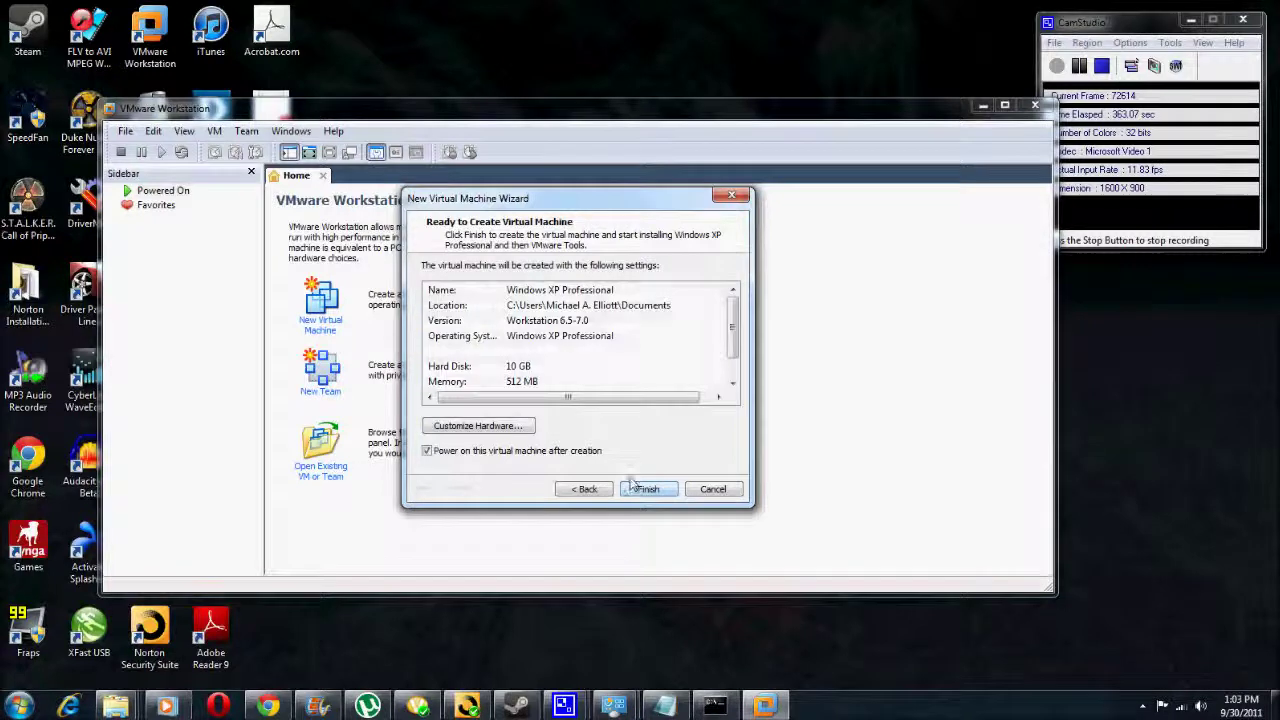
Review the Ready to Create summary and finish with Power on kept checked
{"action": "left_click_drag", "start_coordinate": [735, 328], "coordinate": [735, 378]}
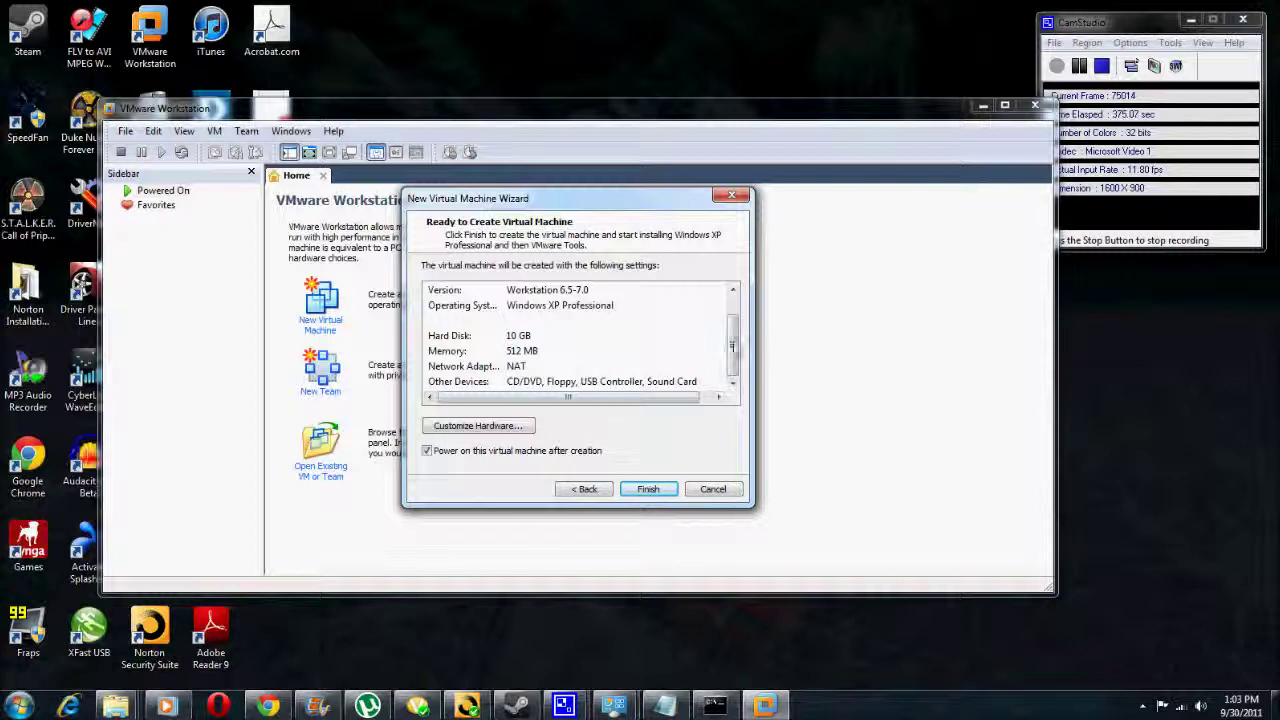
{"action": "left_click_drag", "start_coordinate": [734, 348], "coordinate": [734, 323]}
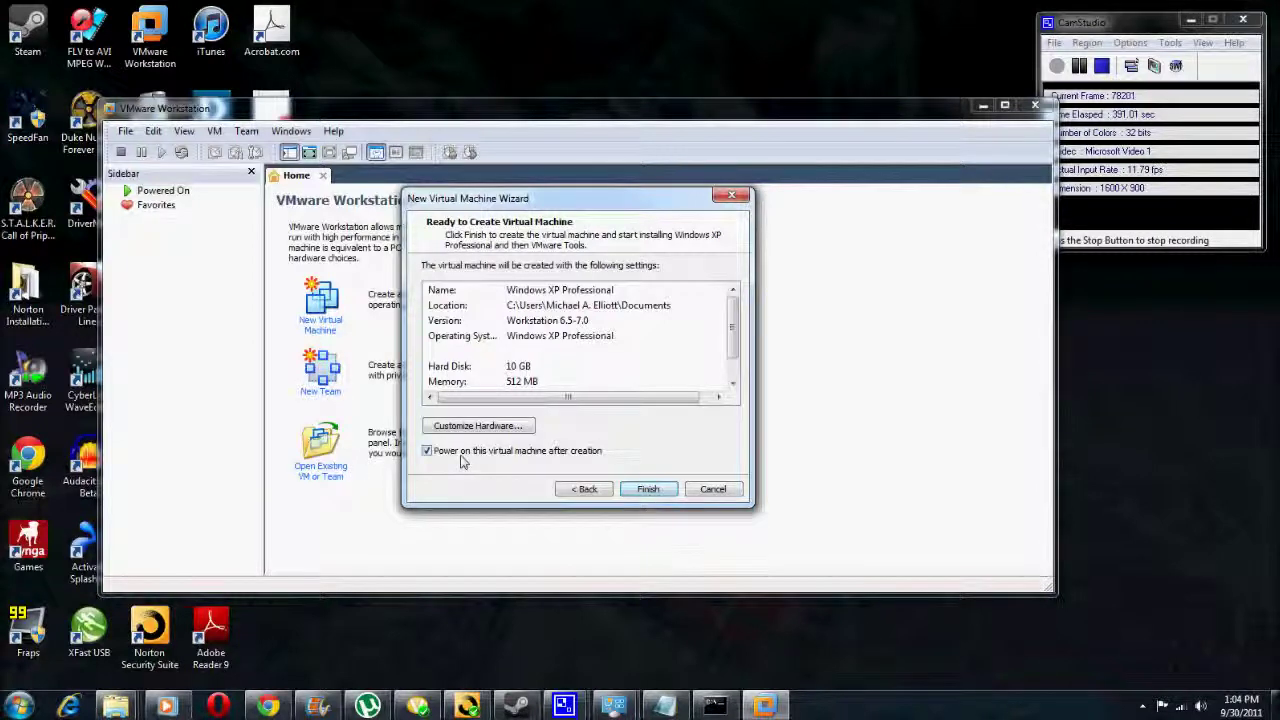
{"action": "left_click", "coordinate": [648, 489]}
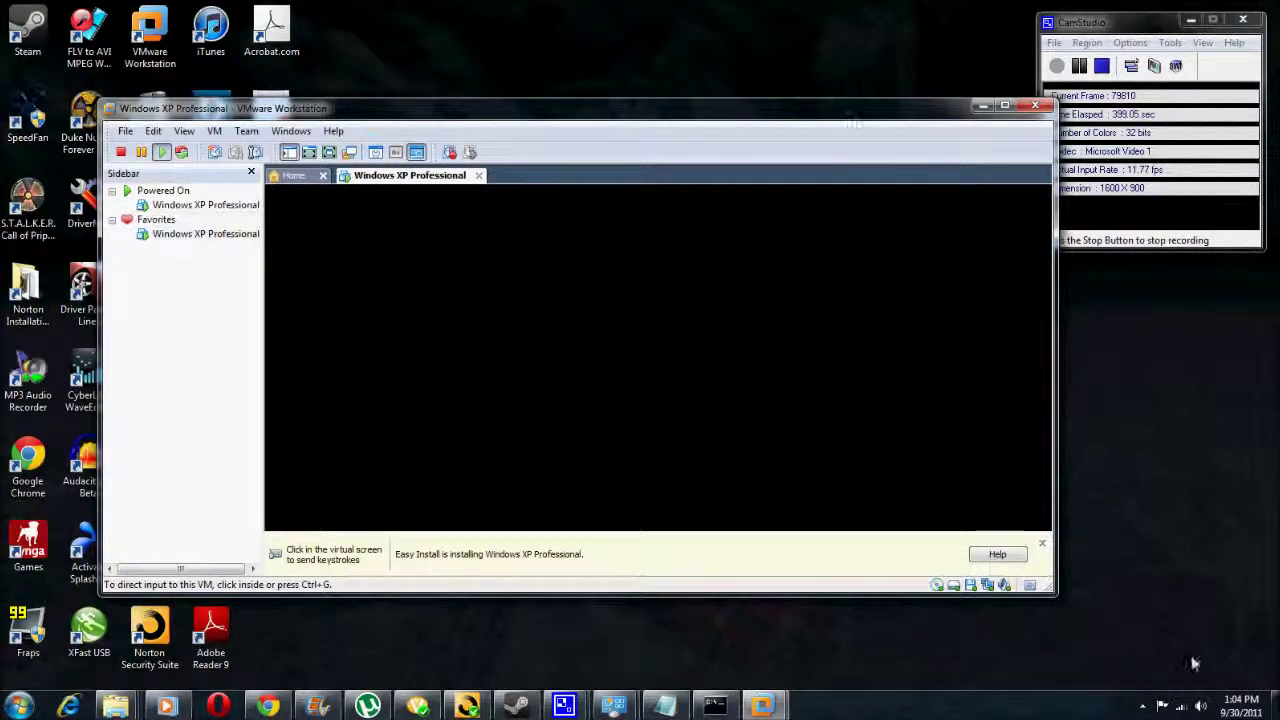
Close the Easy Install bar and Removable Devices hint, then maximize the window
{"action": "left_click", "coordinate": [1041, 544]}
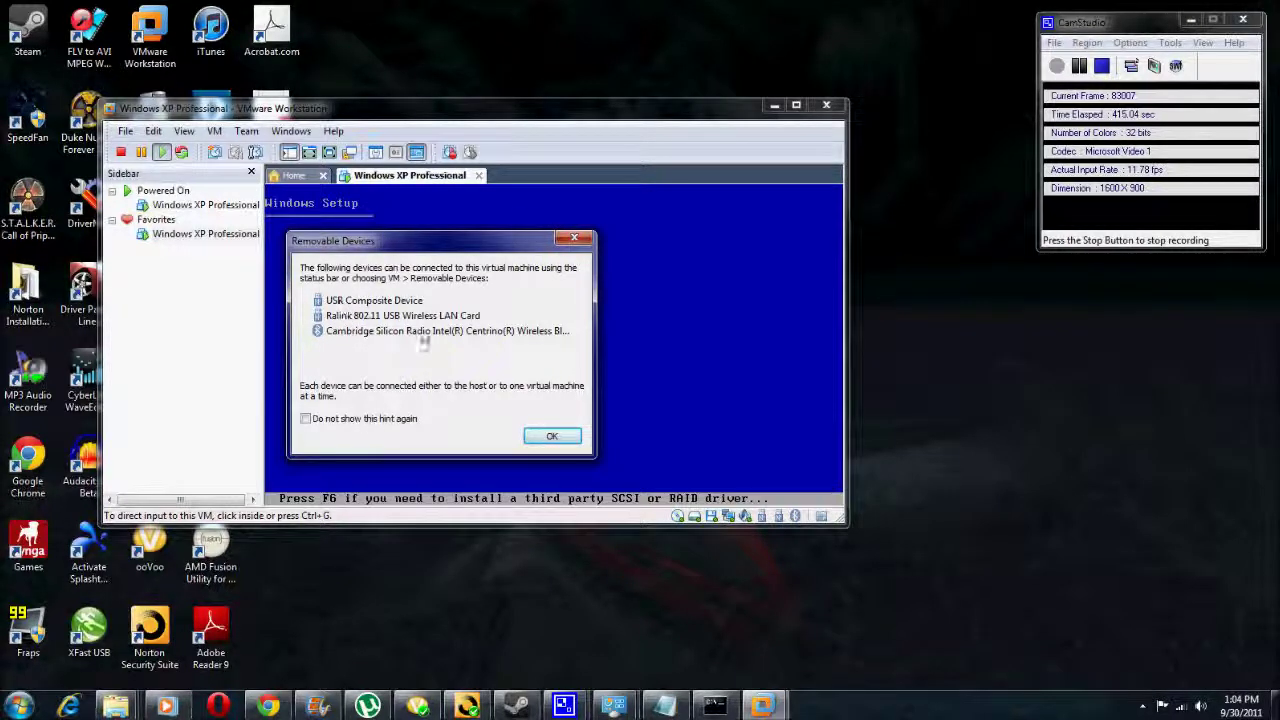
{"action": "left_click", "coordinate": [545, 437]}
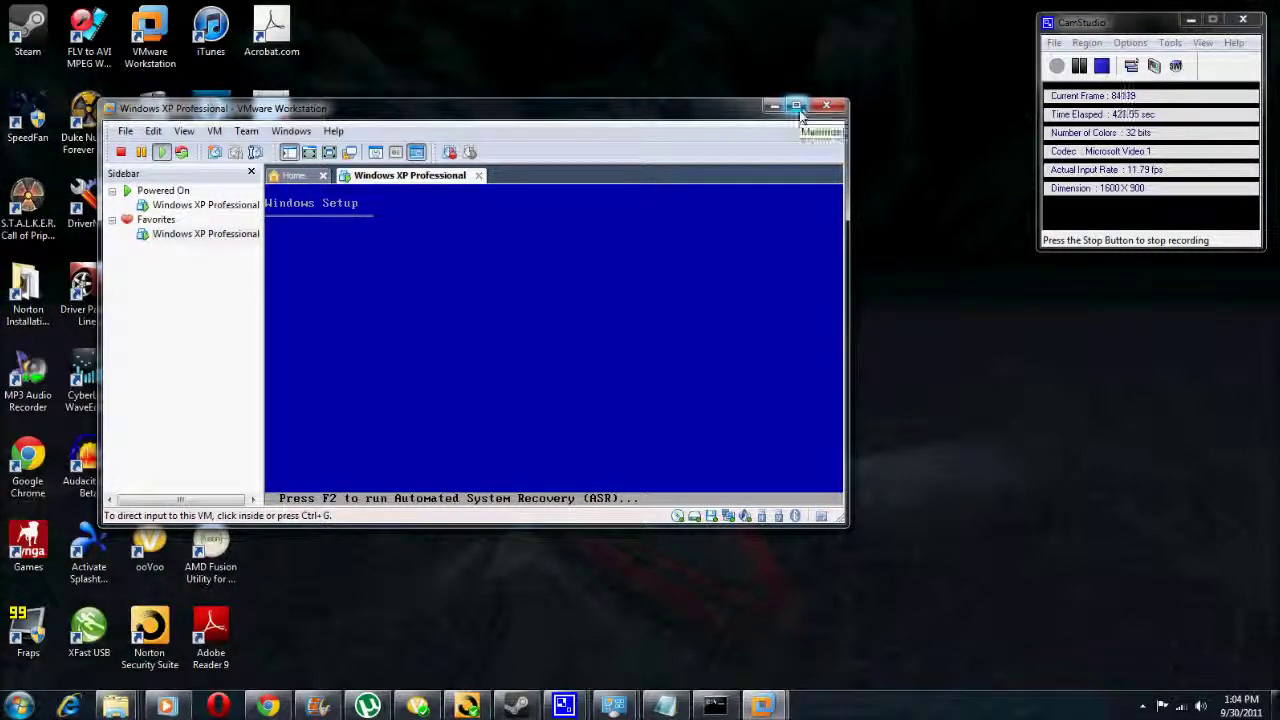
{"action": "left_click", "coordinate": [796, 106]}
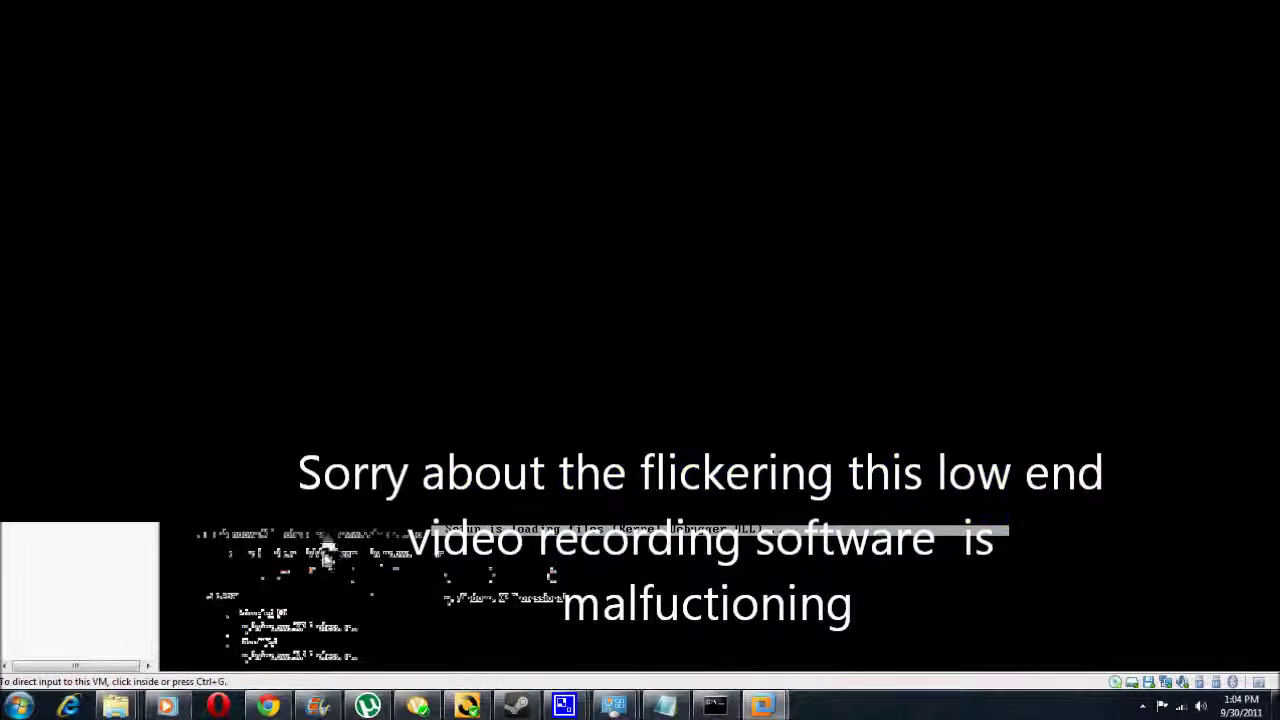
Switch the VM to full screen, dismiss the Windows balloon, and focus the first Product Key box
{"action": "left_click", "coordinate": [79, 27]}
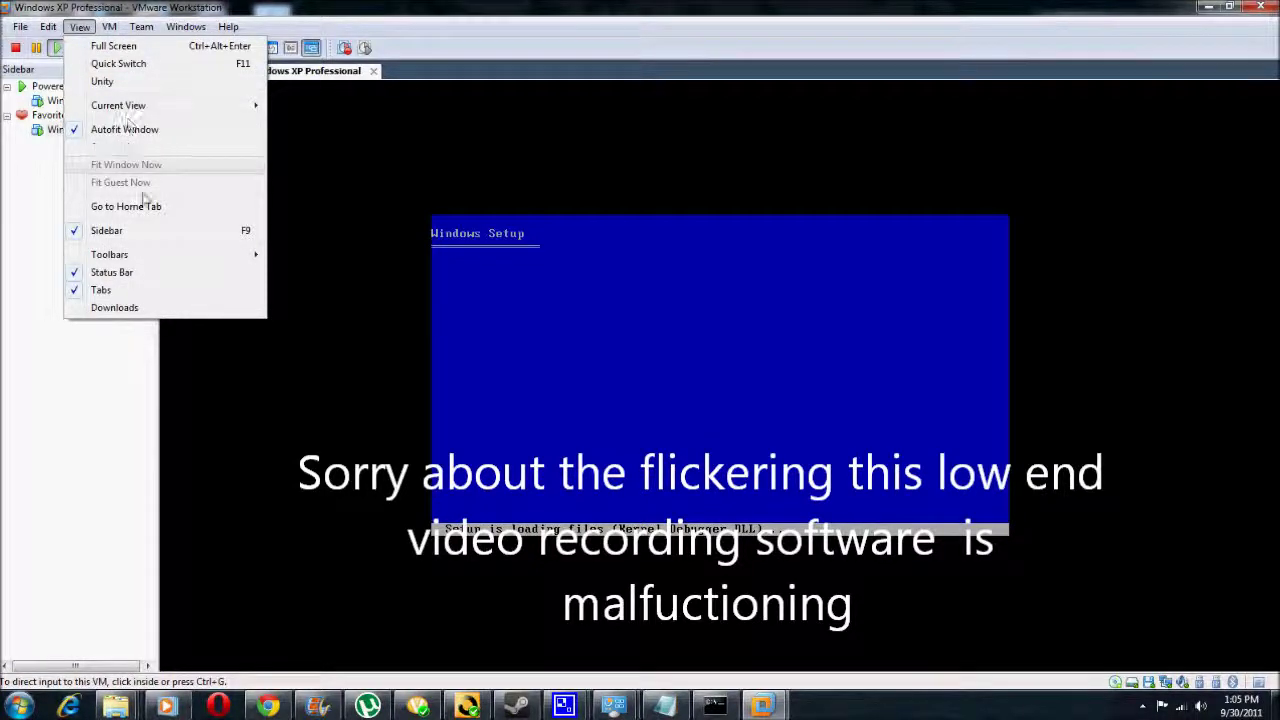
{"action": "left_click", "coordinate": [112, 46]}
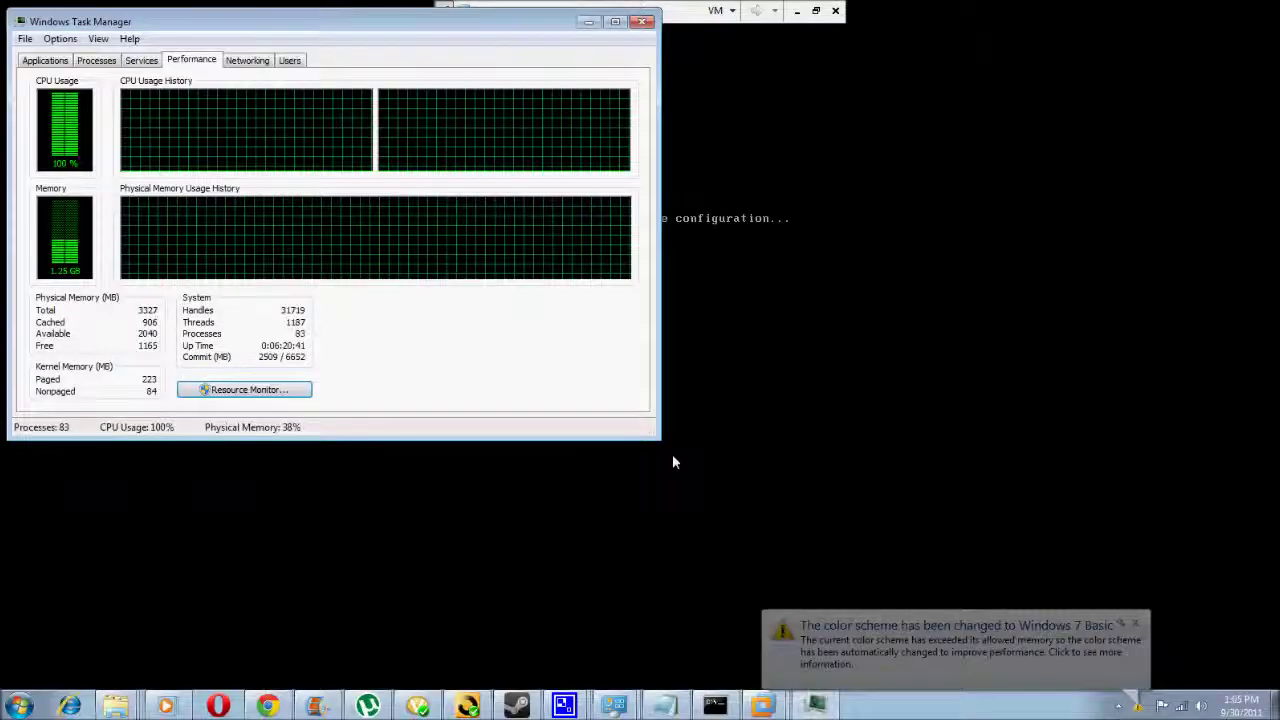
{"action": "left_click", "coordinate": [1137, 624]}
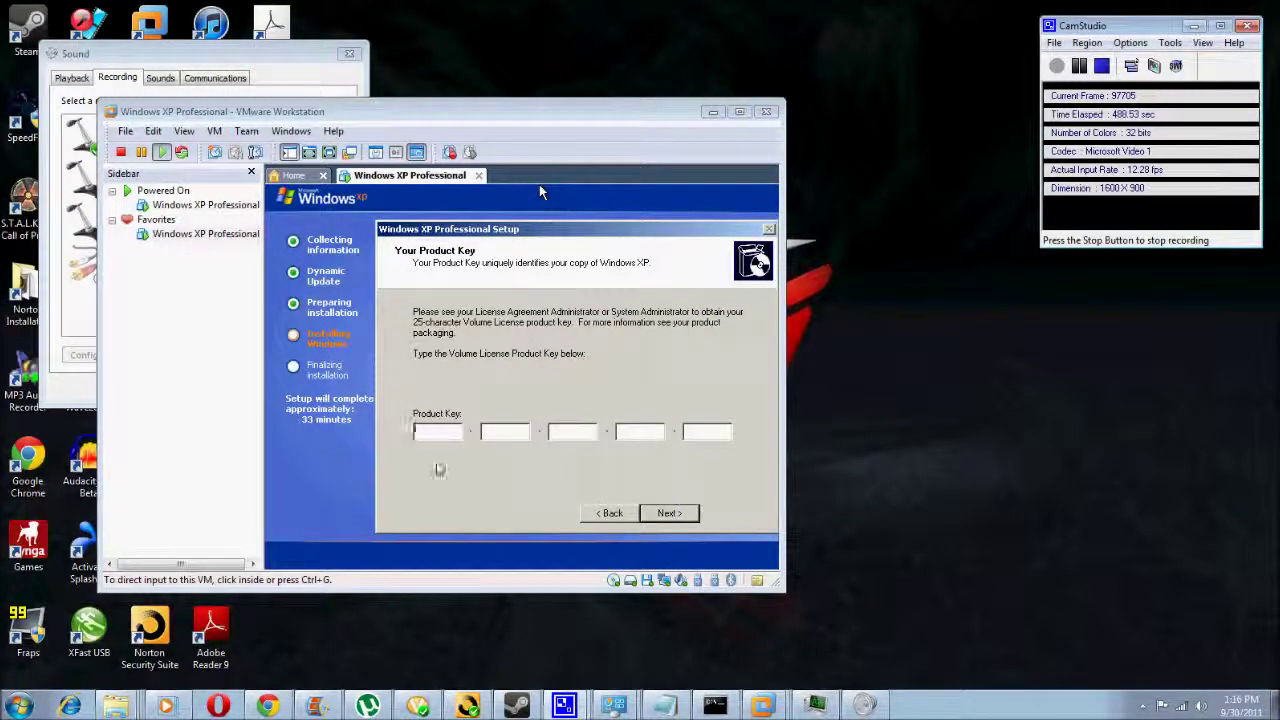
{"action": "left_click", "coordinate": [443, 430]}
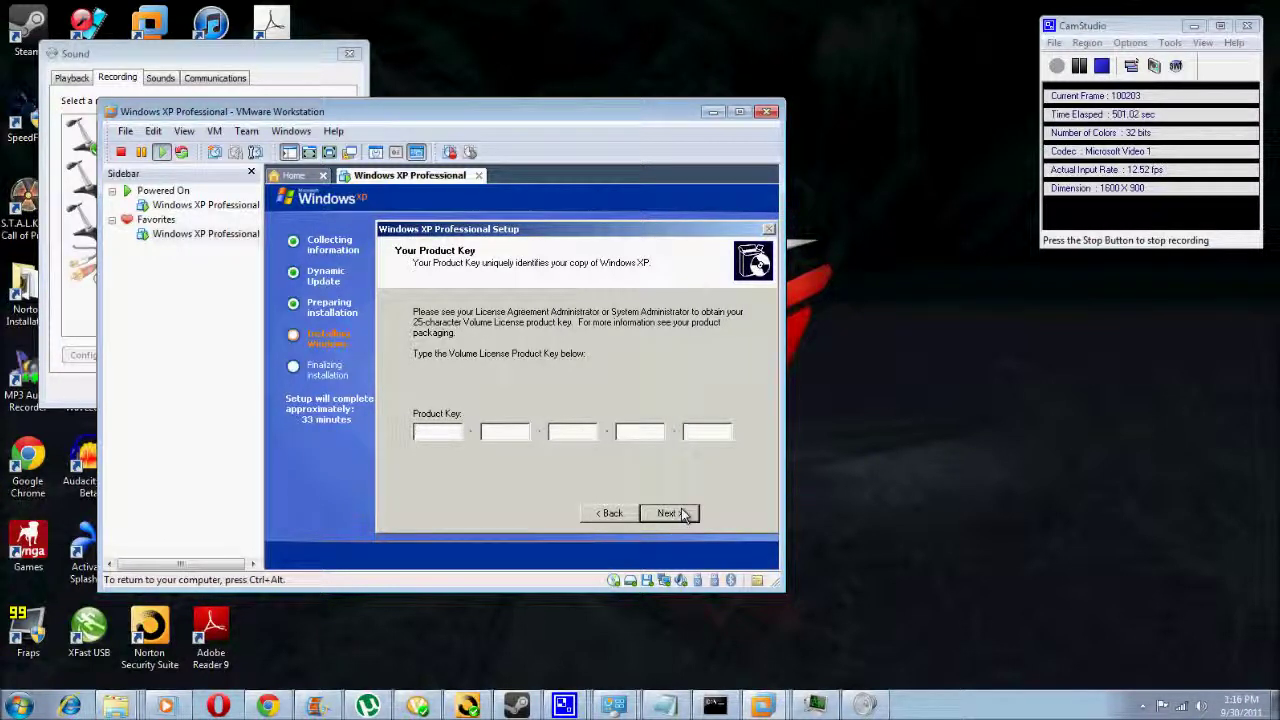
Dismiss the invalid-key error and type the product key groups, fixing typos with Backspace
{"action": "left_click", "coordinate": [683, 513]}
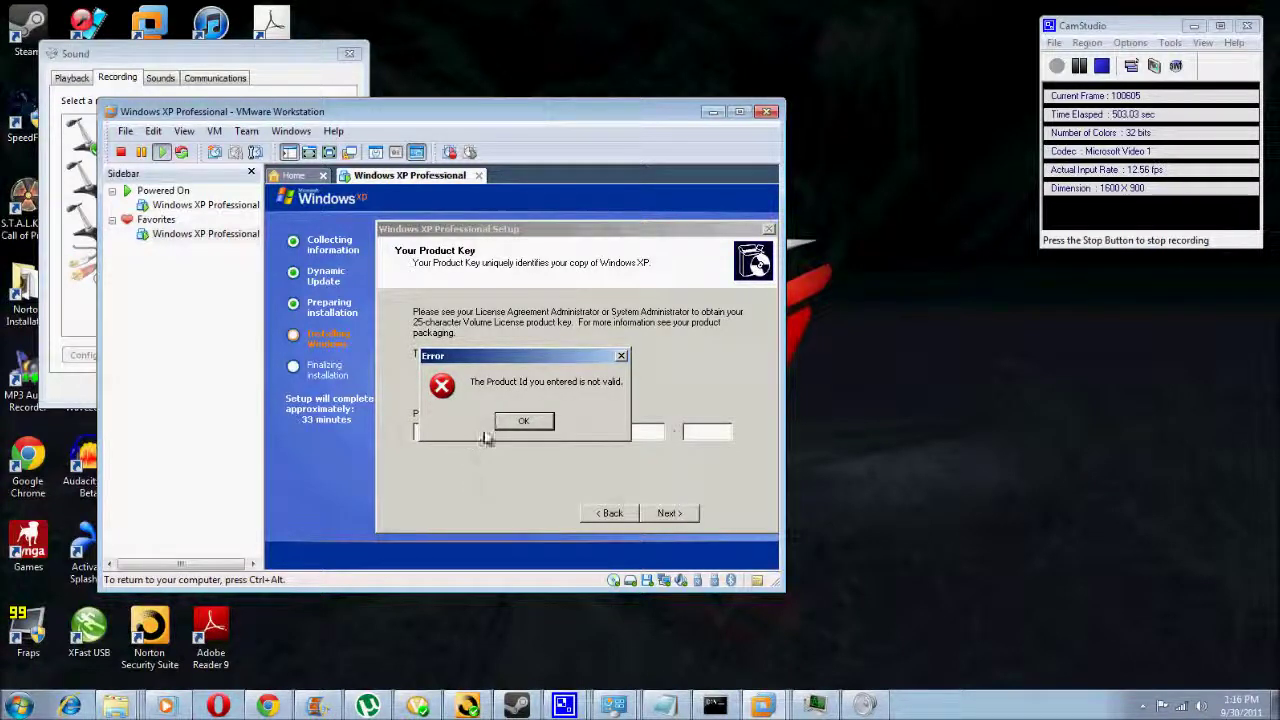
{"action": "left_click", "coordinate": [518, 421]}
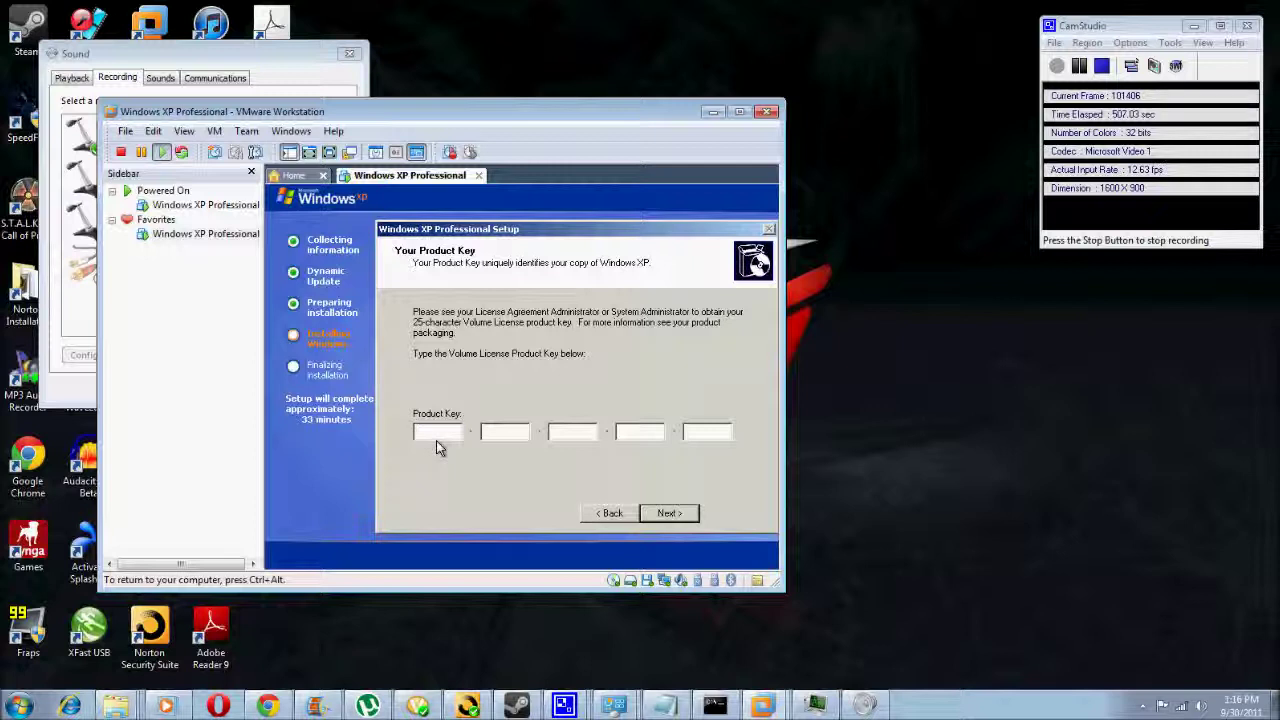
{"action": "left_click", "coordinate": [710, 443]}
Toggle input between the VM and host with Ctrl+Alt around the fourth key box
{"action": "left_click", "coordinate": [631, 437]}
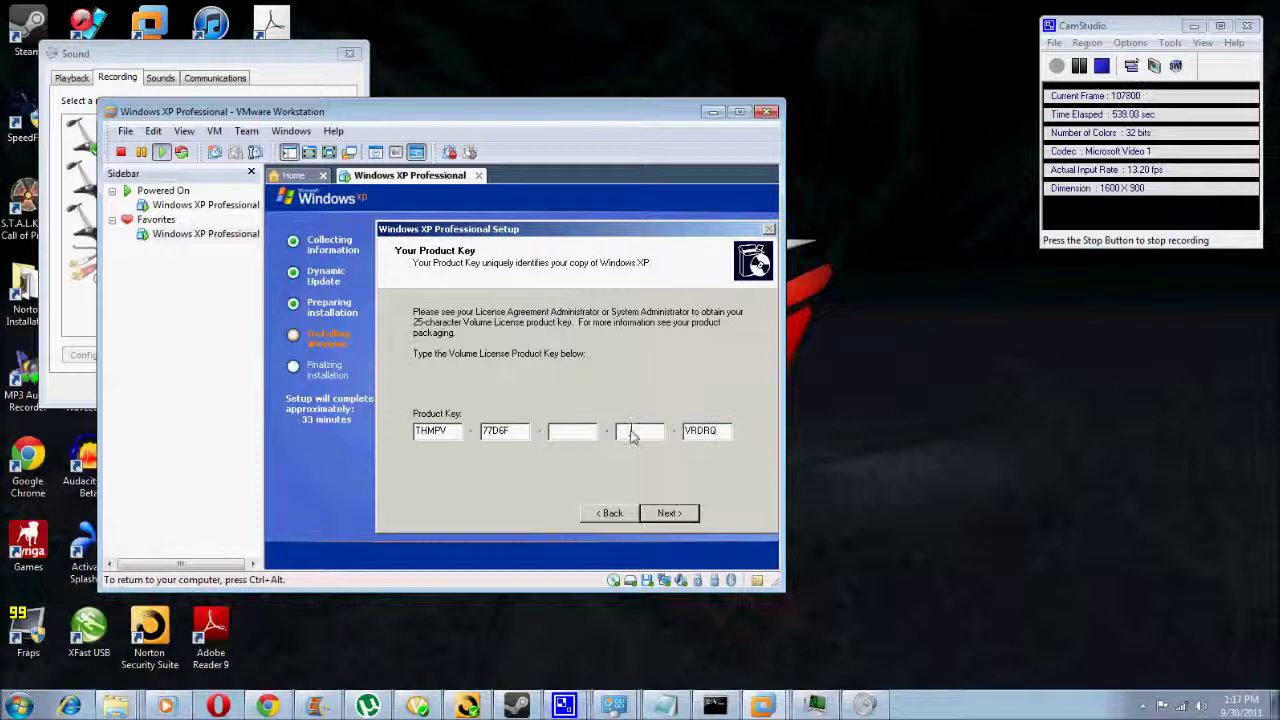
{"action": "key", "text": "ctrl+alt"}
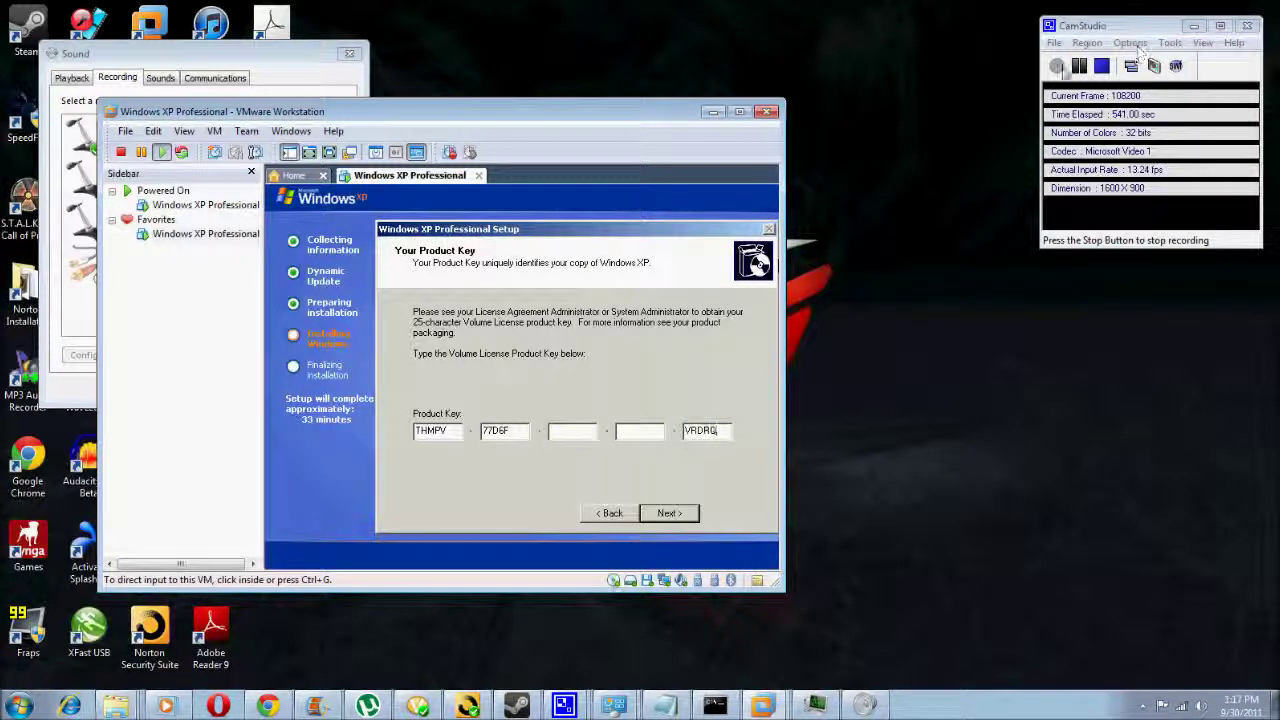
{"action": "left_click", "coordinate": [505, 378]}
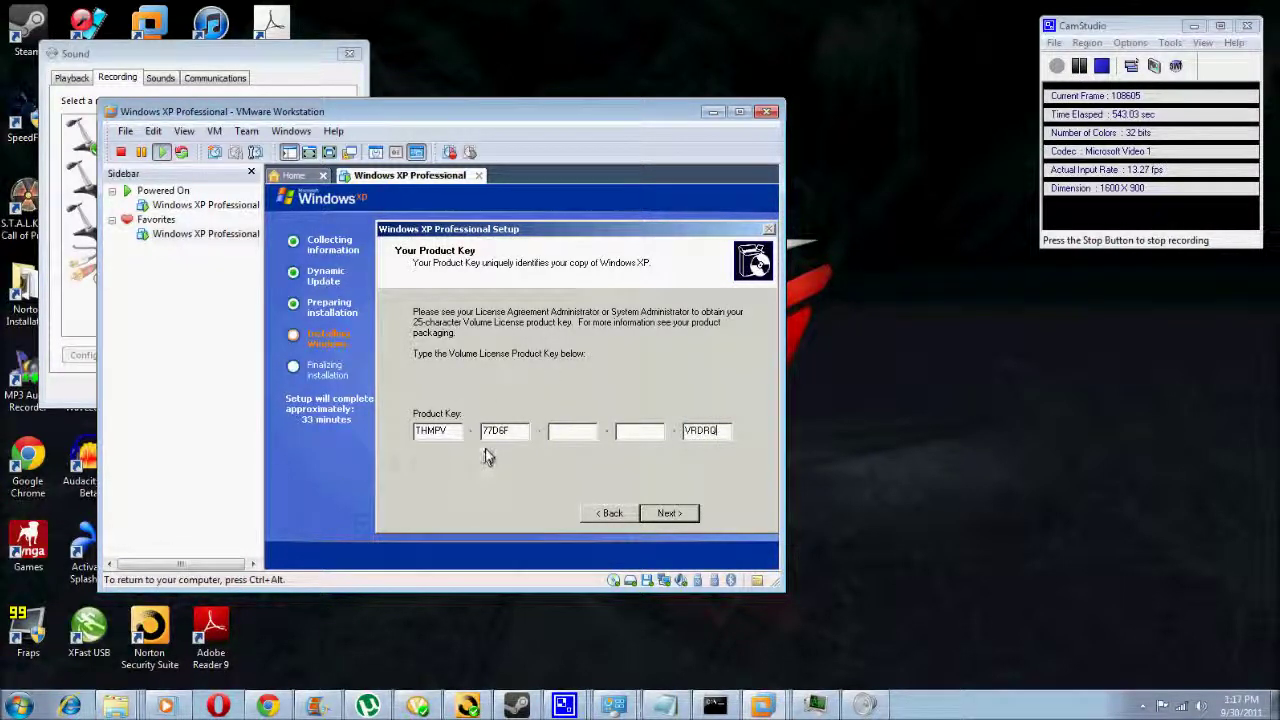
{"action": "key", "text": "ctrl+alt"}
{"action": "left_click", "coordinate": [771, 298]}
{"action": "key", "text": "ctrl+alt"}
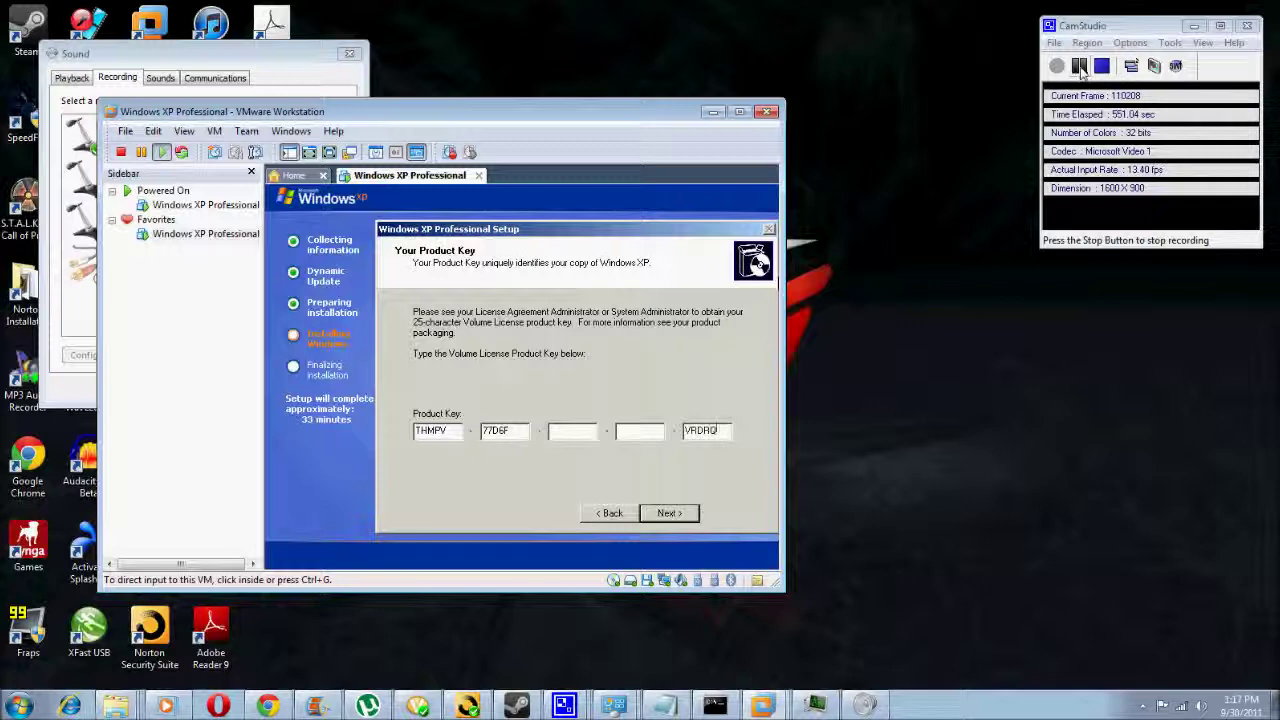
{"action": "left_click", "coordinate": [1078, 66]}
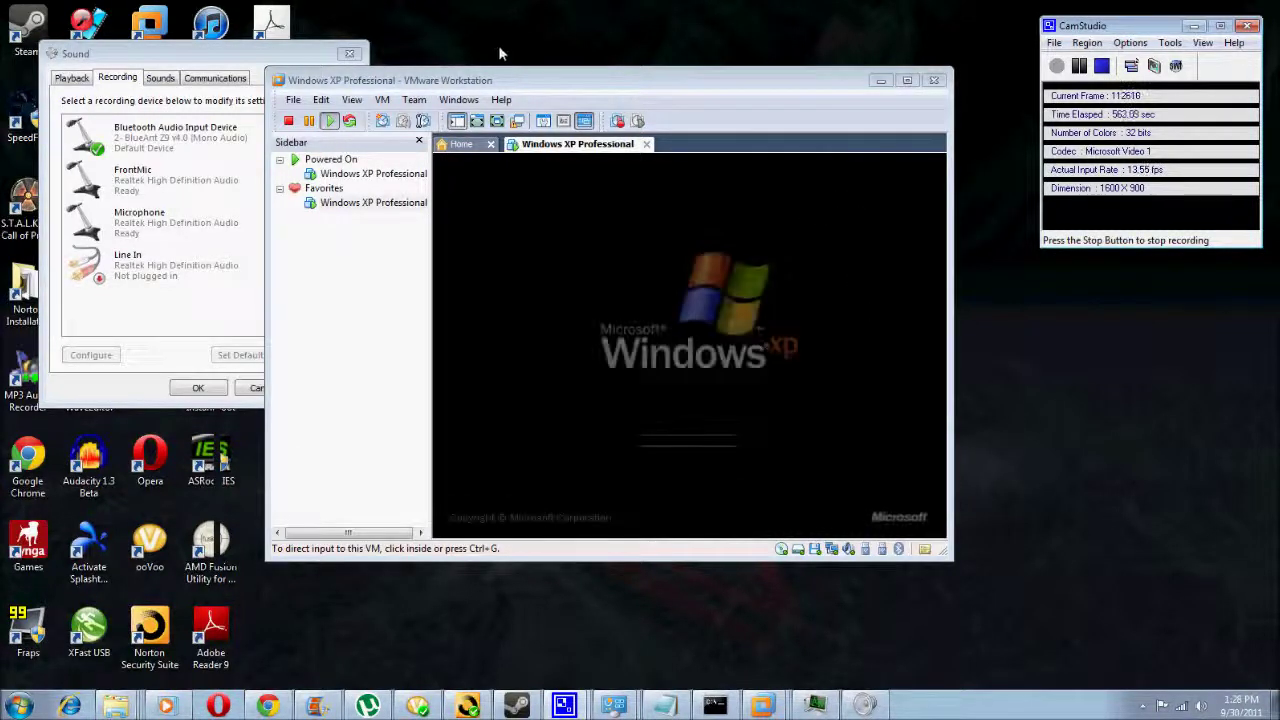
Pick View > Full Screen (Ctrl+Alt+Enter) for the Windows XP virtual machine
{"action": "left_click", "coordinate": [385, 102]}
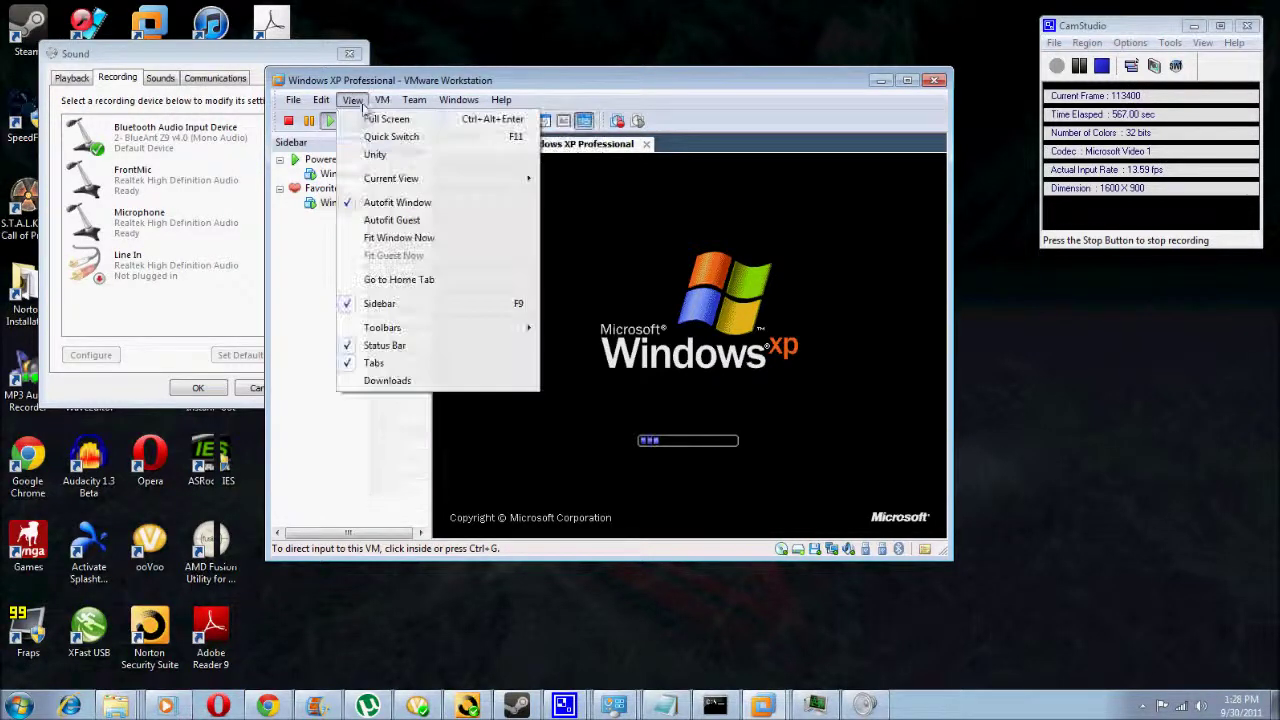
{"action": "left_click", "coordinate": [374, 117]}
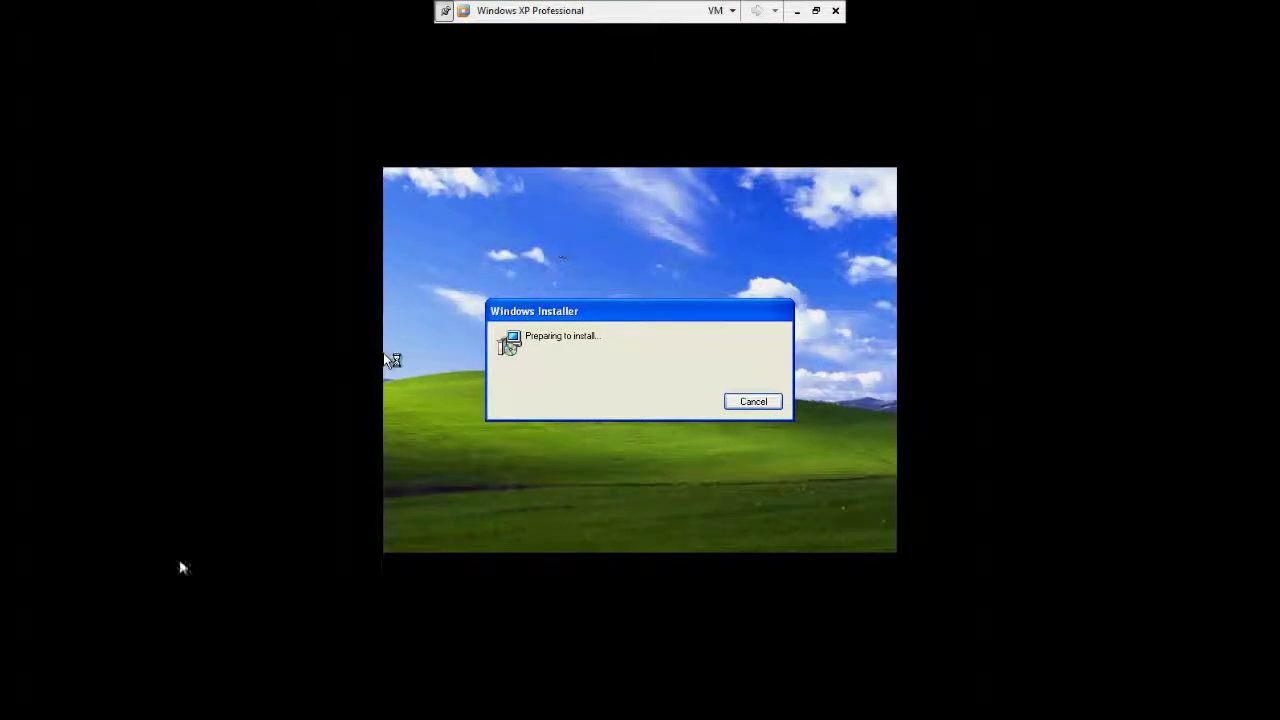
Capture keyboard and mouse into the Windows XP guest while Windows Installer prepares to install
{"action": "left_click", "coordinate": [637, 259]}
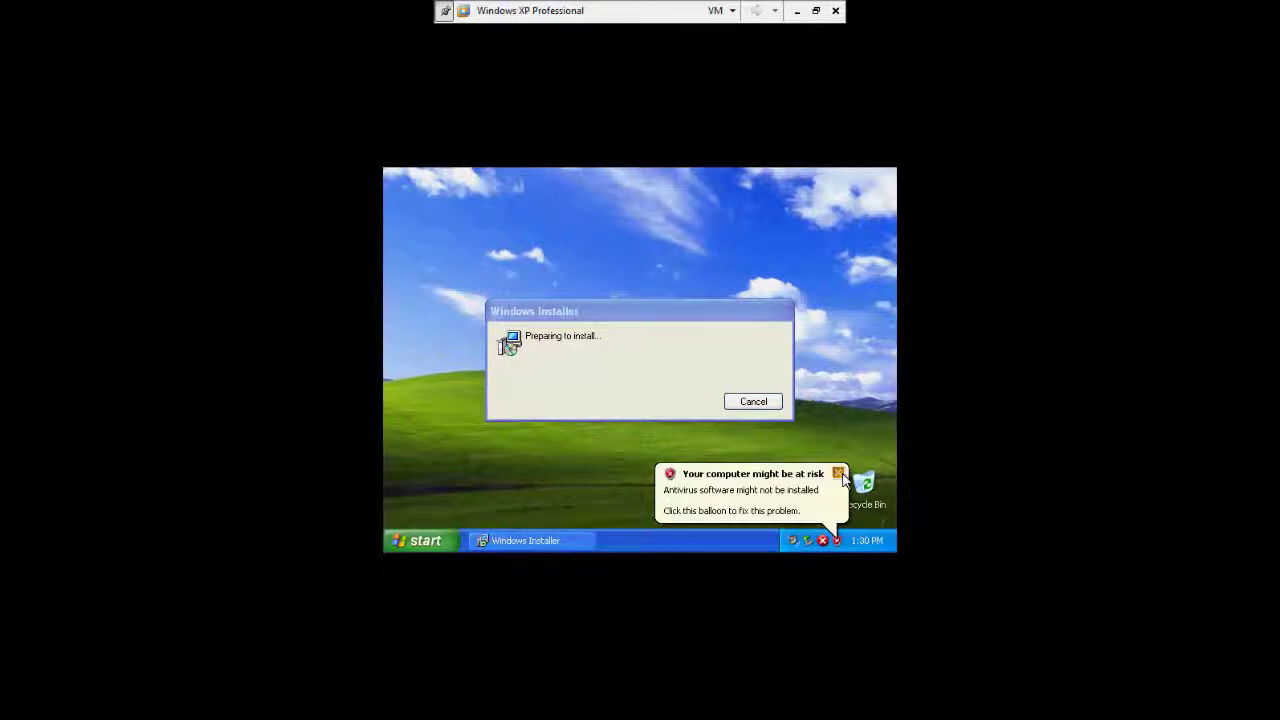
From the Start menu, go to Control Panel, Appearance and Themes, Change the screen resolution, accepting automatic resolution correction
{"action": "left_click", "coordinate": [431, 549]}
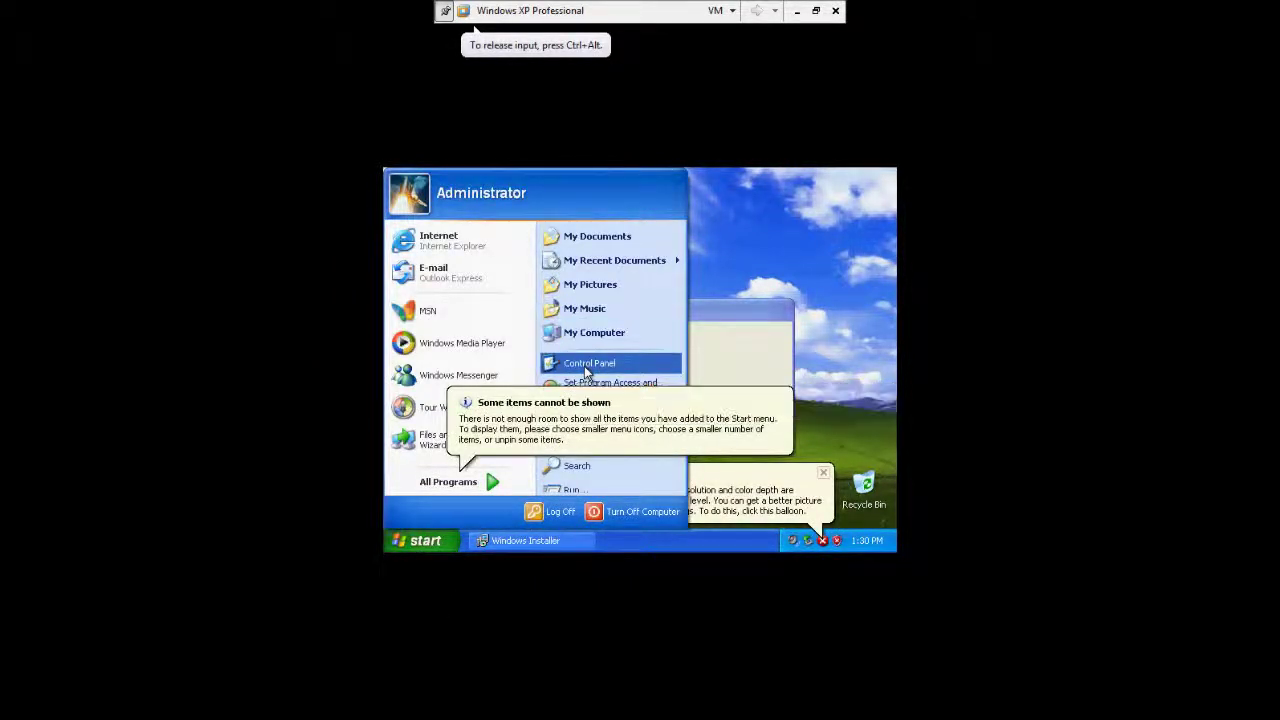
{"action": "left_click", "coordinate": [748, 512]}
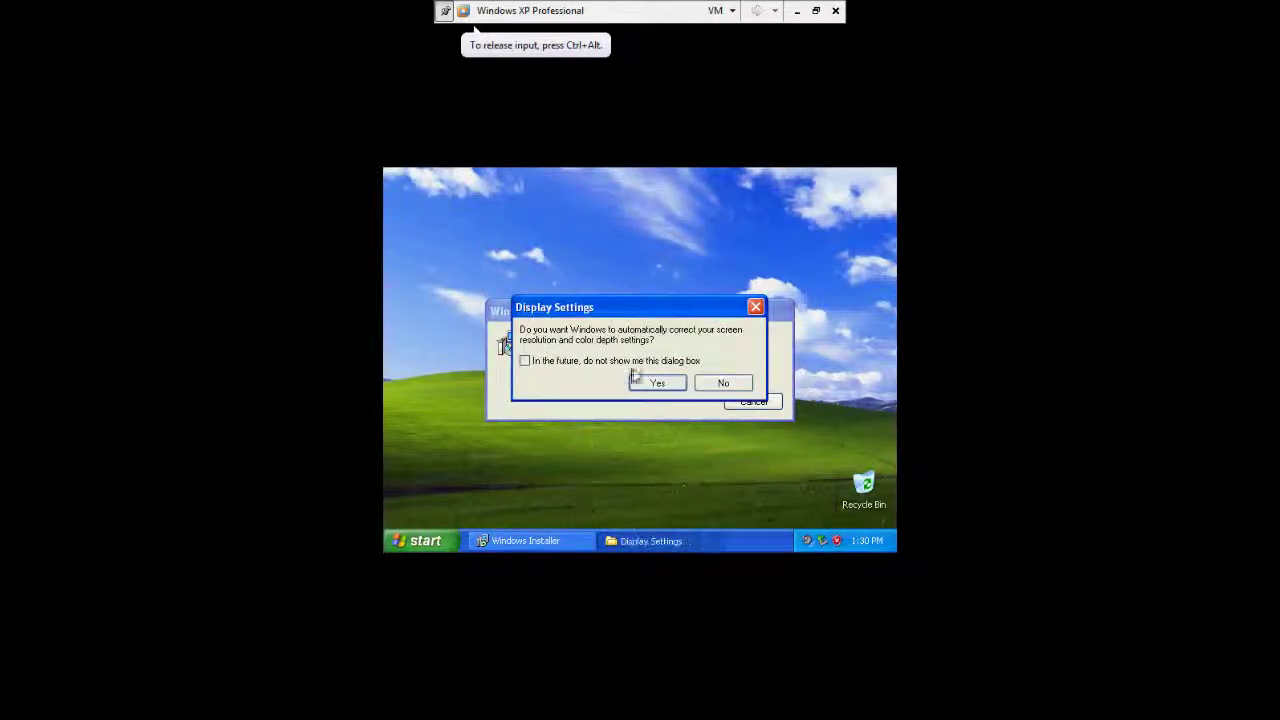
{"action": "left_click", "coordinate": [655, 385]}
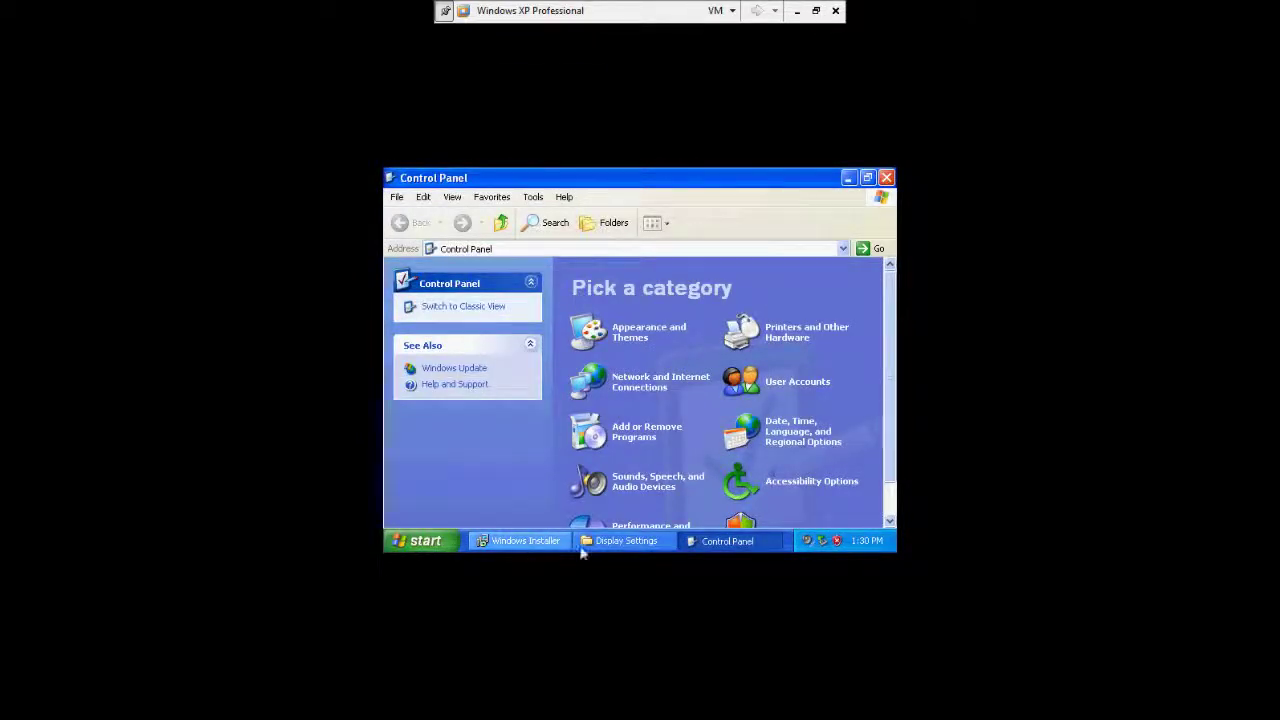
{"action": "left_click", "coordinate": [663, 326]}
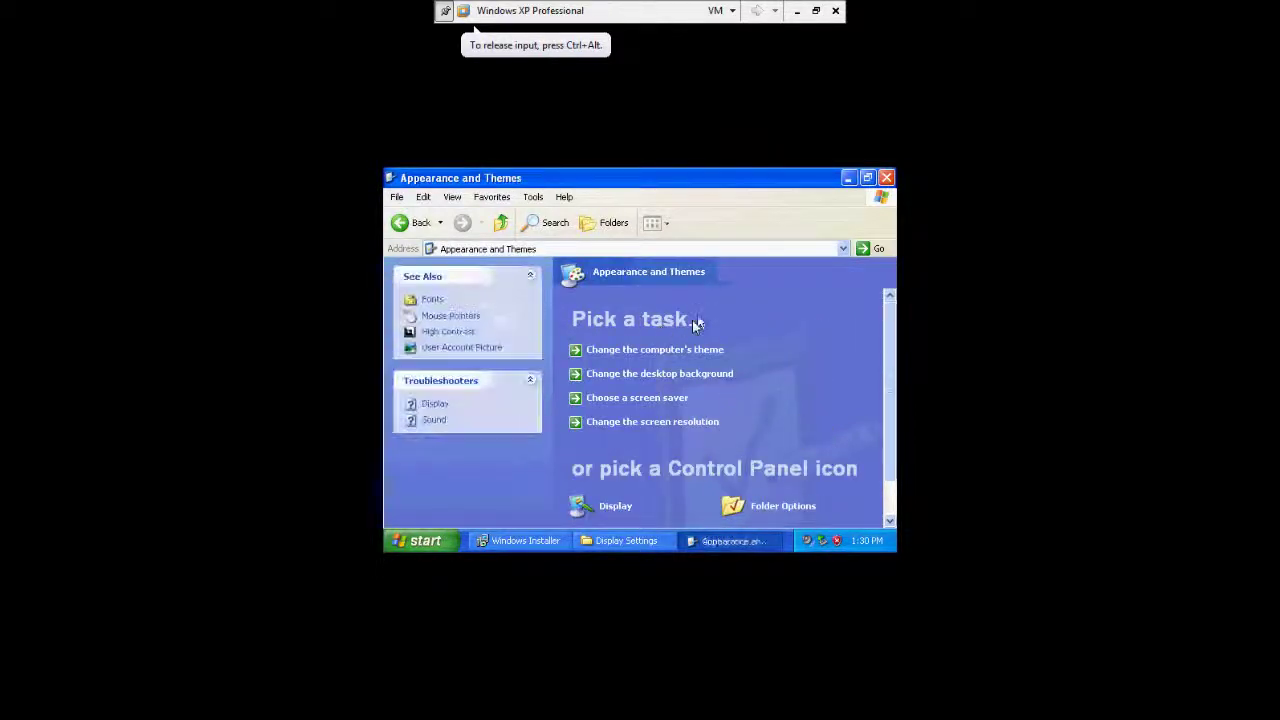
{"action": "left_click", "coordinate": [679, 423]}
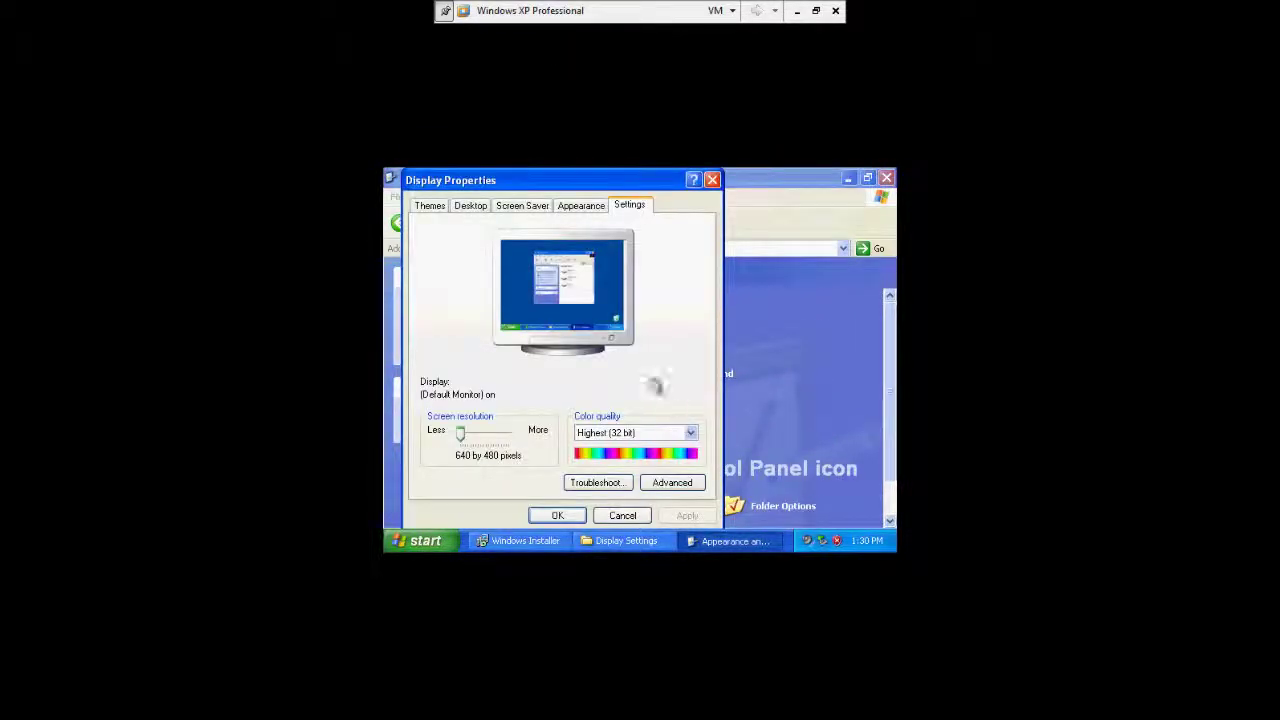
Browse the Display Properties Appearance, Screen Saver and Desktop tabs, ending on Screen Saver
{"action": "left_click", "coordinate": [580, 208]}
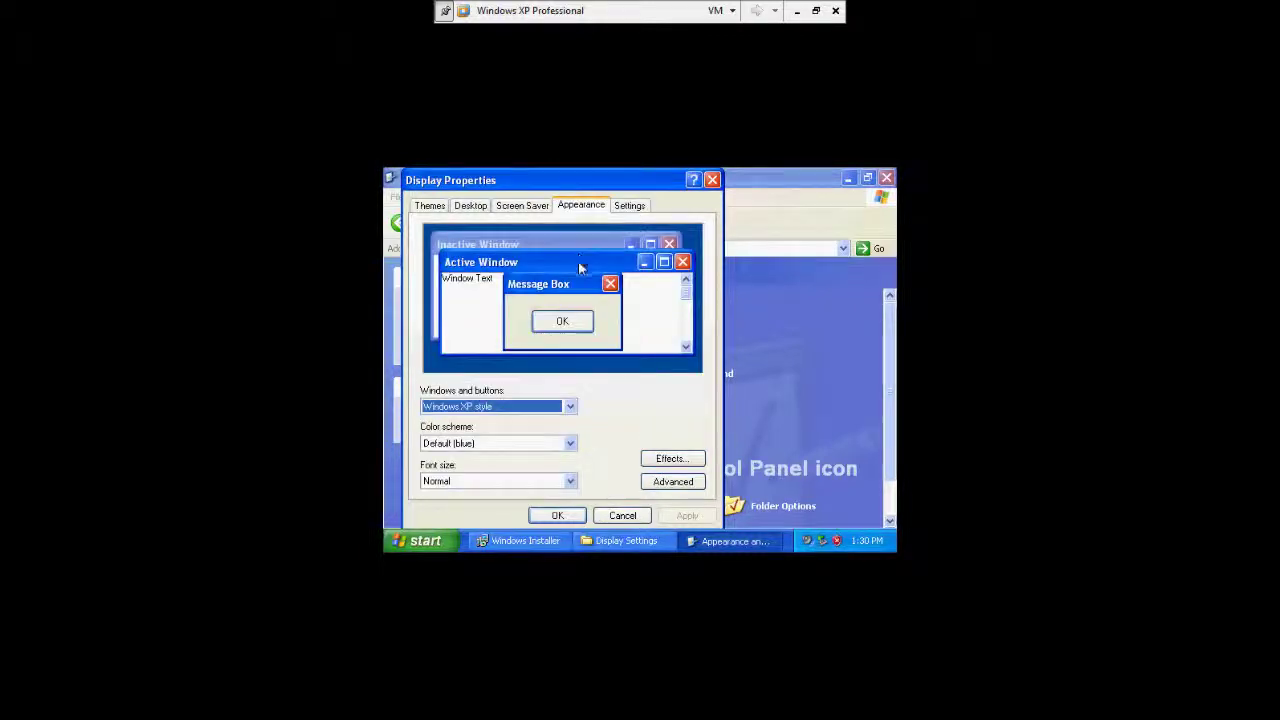
{"action": "left_click", "coordinate": [522, 206]}
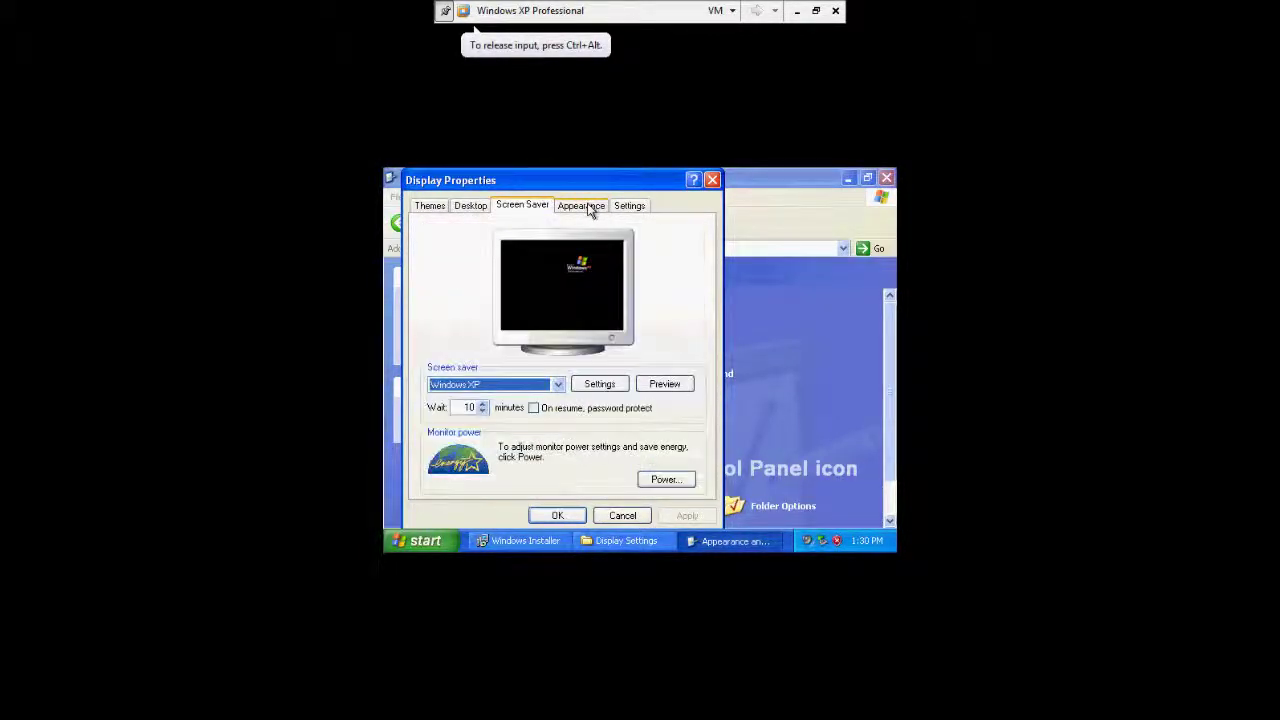
{"action": "left_click", "coordinate": [589, 207]}
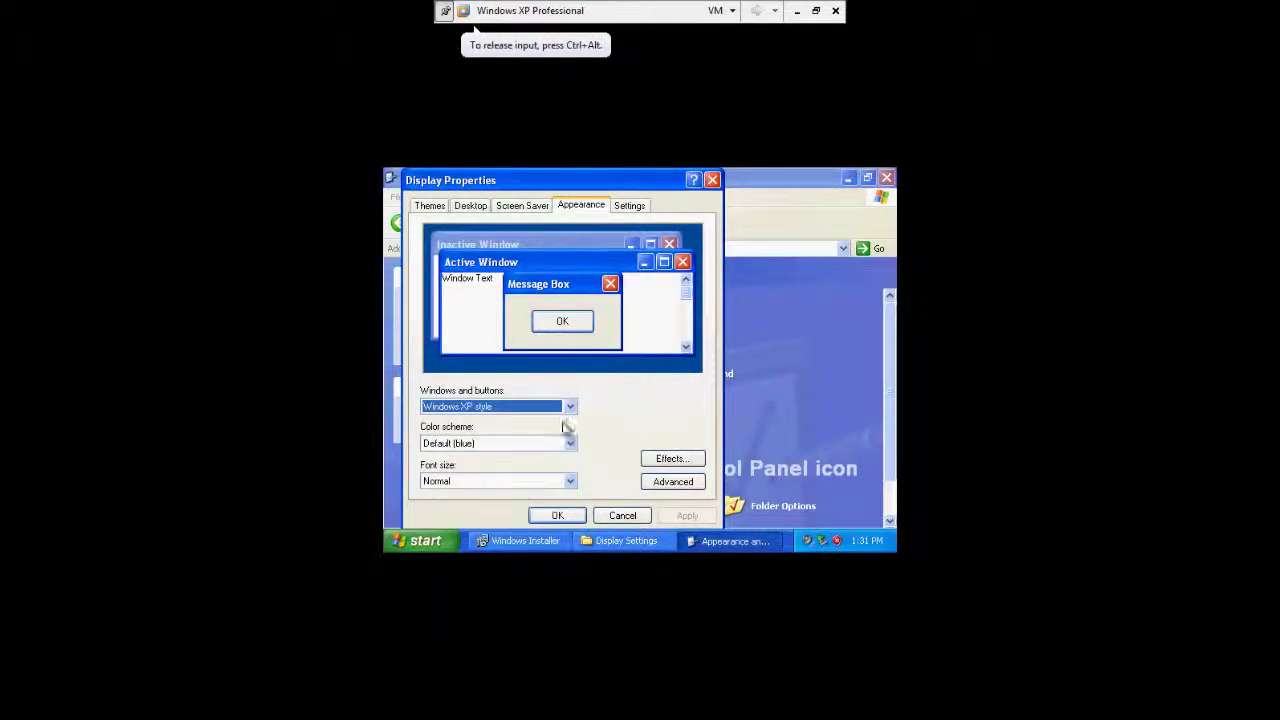
{"action": "left_click", "coordinate": [484, 208]}
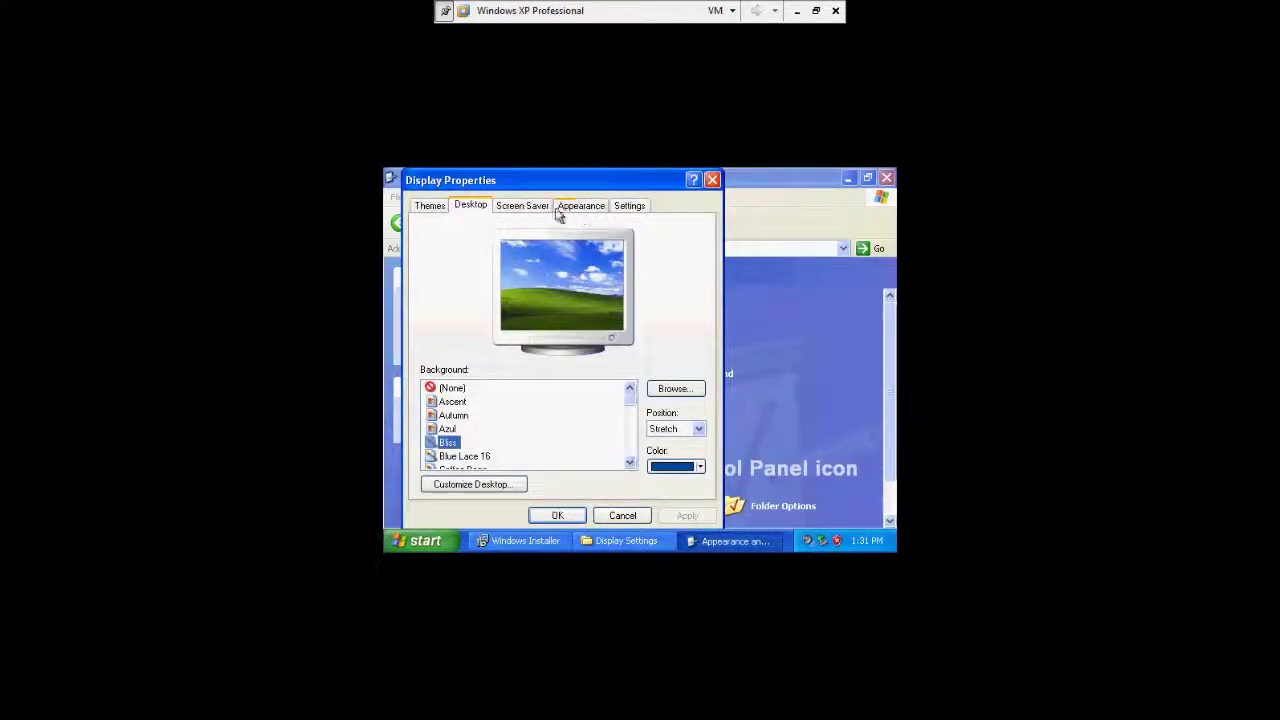
{"action": "left_click", "coordinate": [522, 207]}
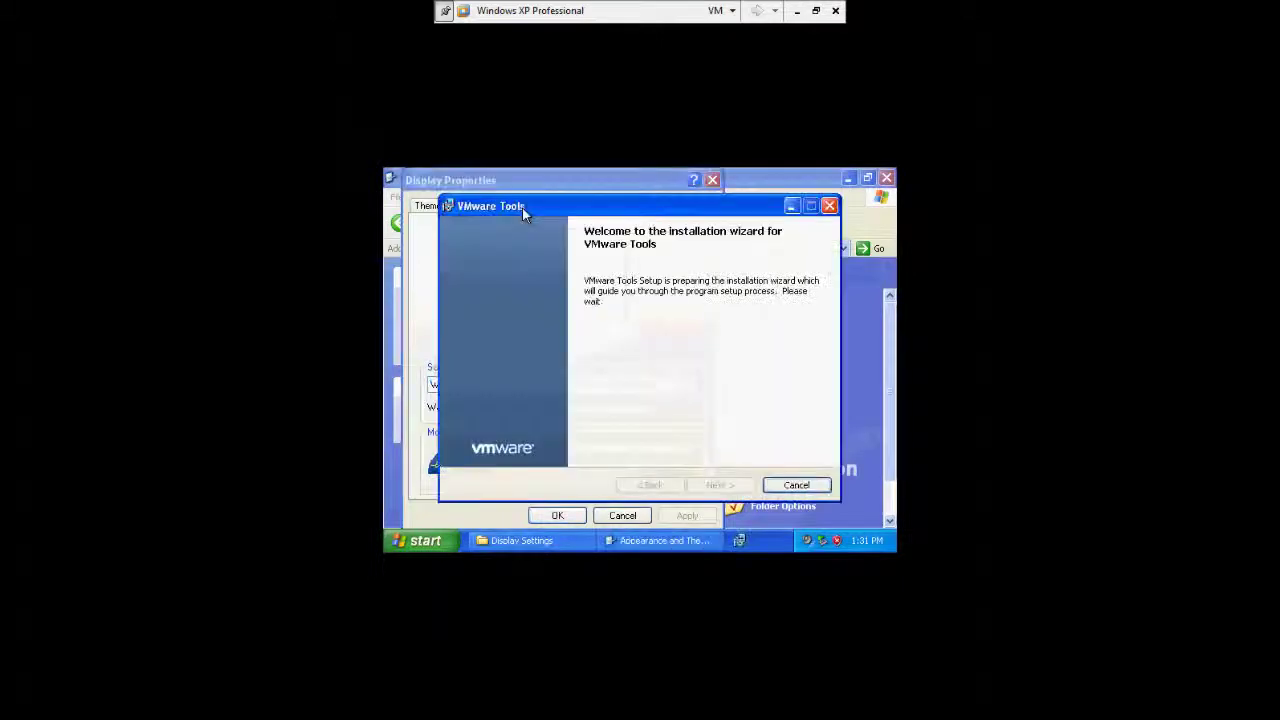
Minimize the VMware Tools installer and reach the Display Properties Settings tab showing 640 by 480
{"action": "left_click", "coordinate": [792, 206]}
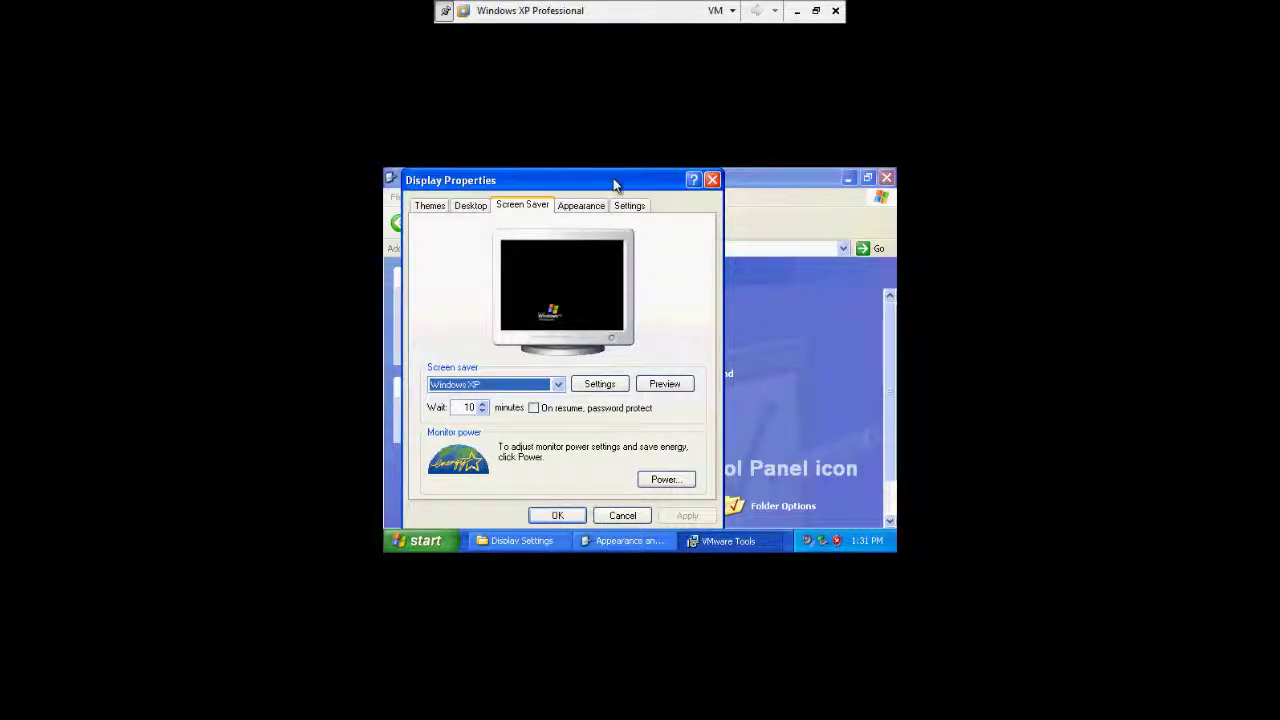
{"action": "left_click", "coordinate": [584, 207]}
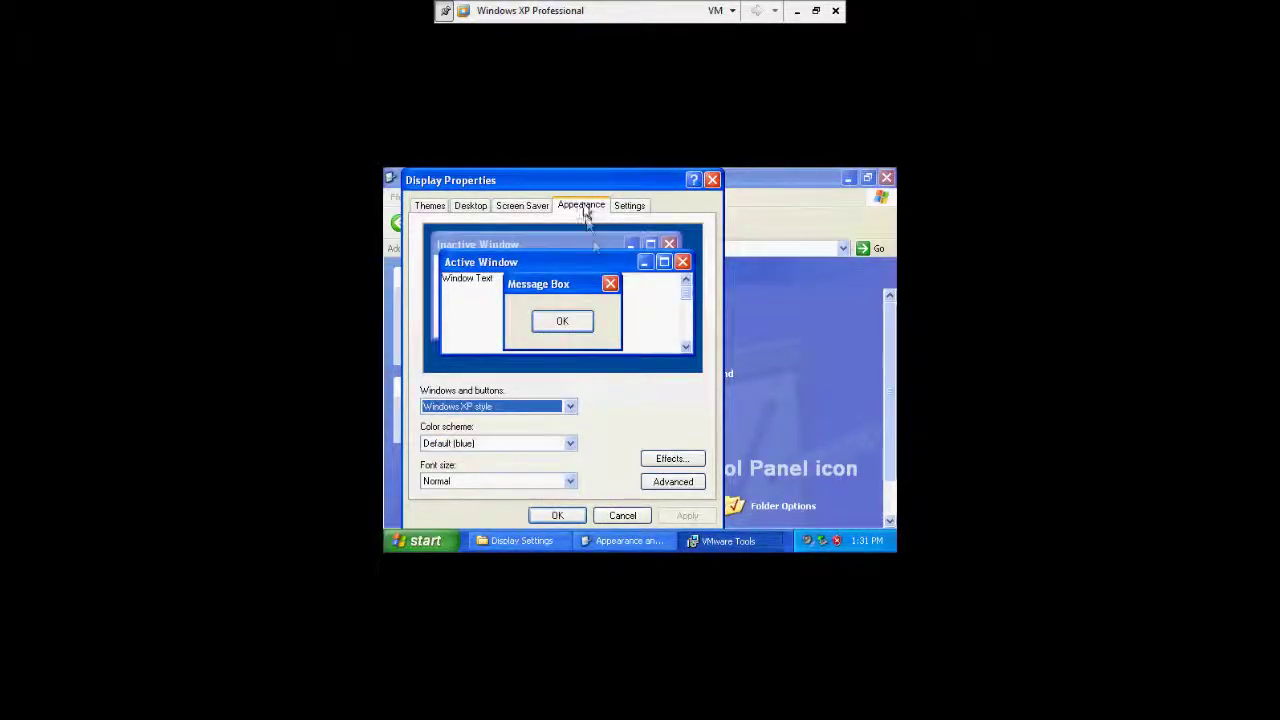
{"action": "left_click", "coordinate": [517, 207]}
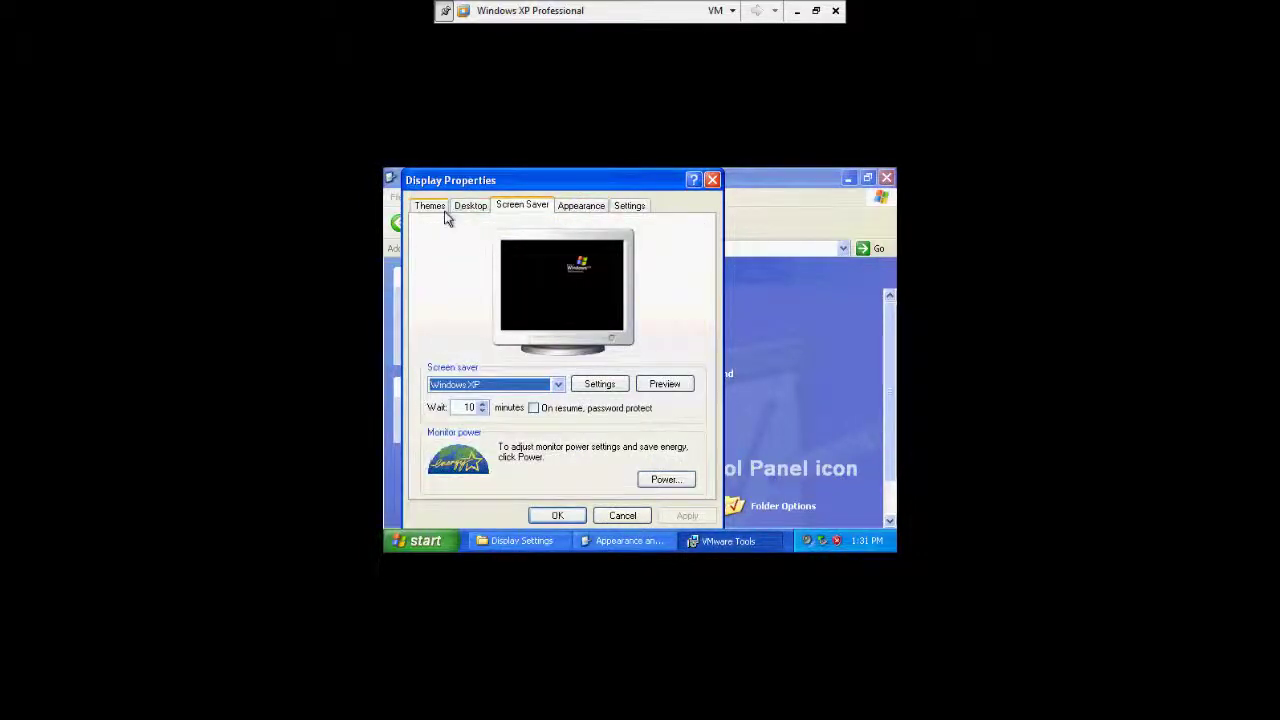
{"action": "left_click", "coordinate": [643, 209]}
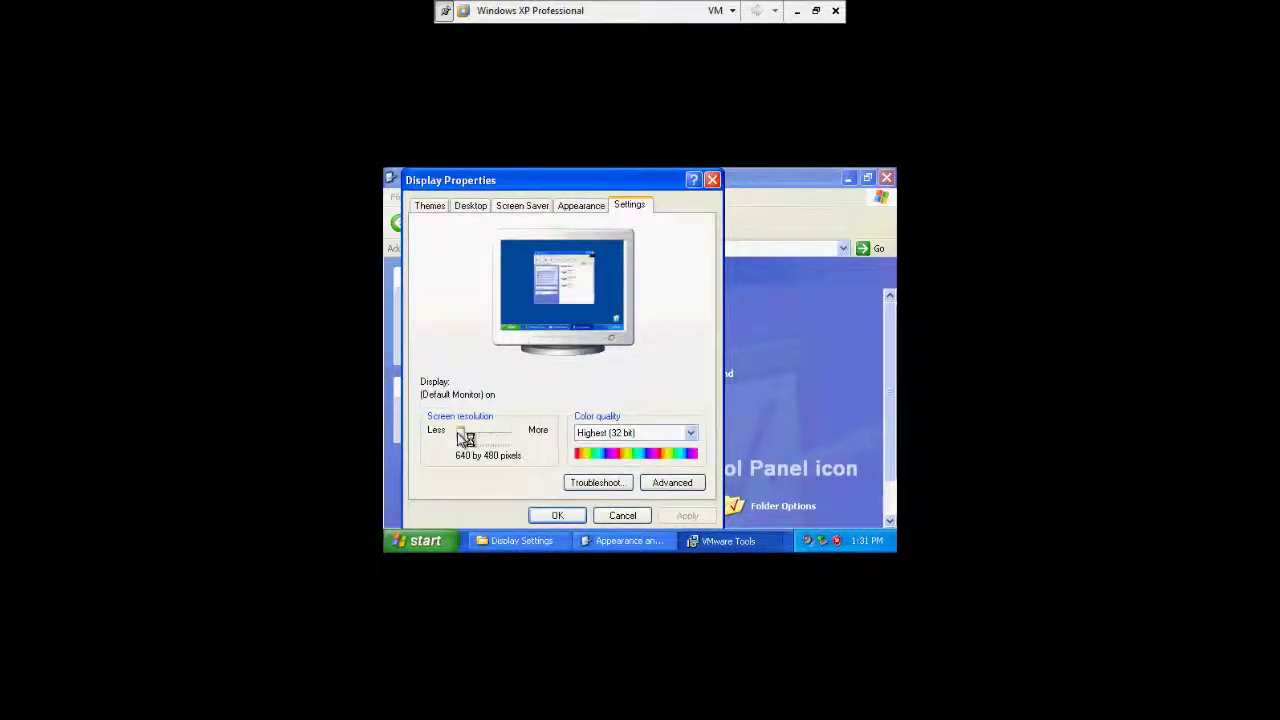
Raise the guest resolution to 1024 by 768, keep it, and minimize Appearance and Themes
{"action": "mouse_move", "coordinate": [466, 431]}
{"action": "left_mouse_down"}
{"action": "mouse_move", "coordinate": [521, 431]}
{"action": "mouse_move", "coordinate": [460, 434]}
{"action": "mouse_move", "coordinate": [468, 446]}
{"action": "left_mouse_up"}
{"action": "left_click", "coordinate": [560, 515]}
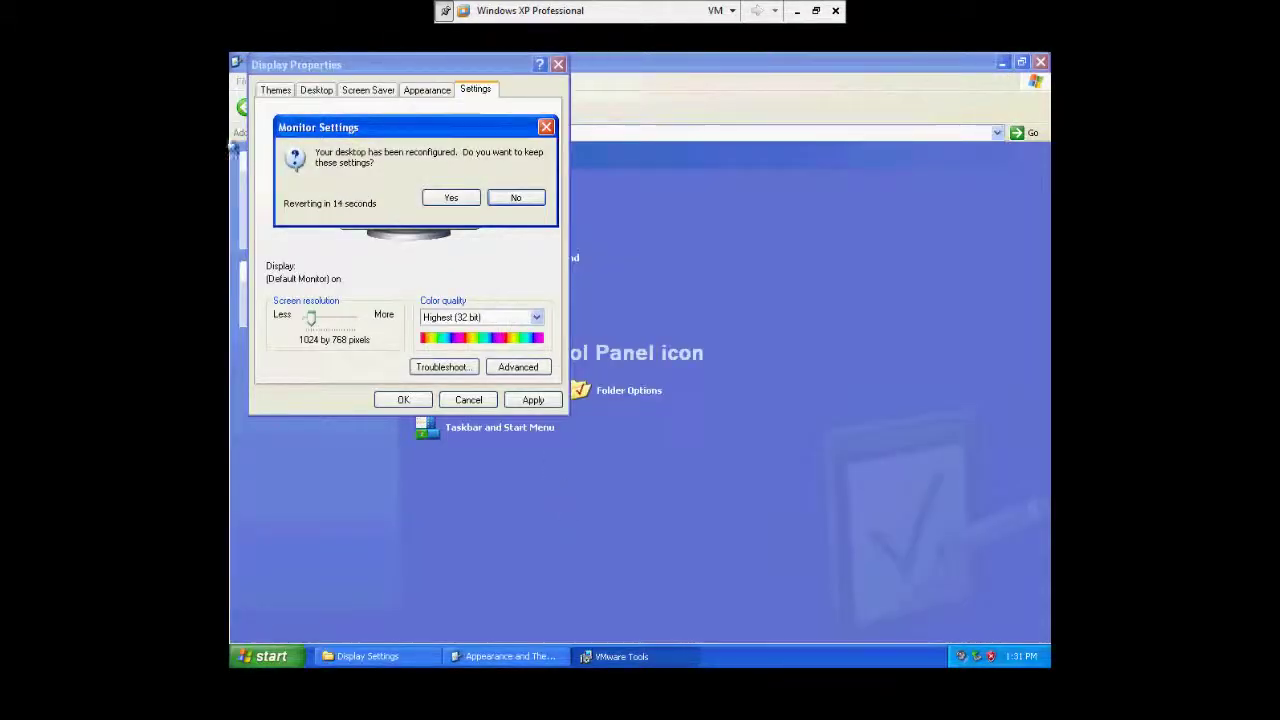
{"action": "left_click", "coordinate": [515, 320]}
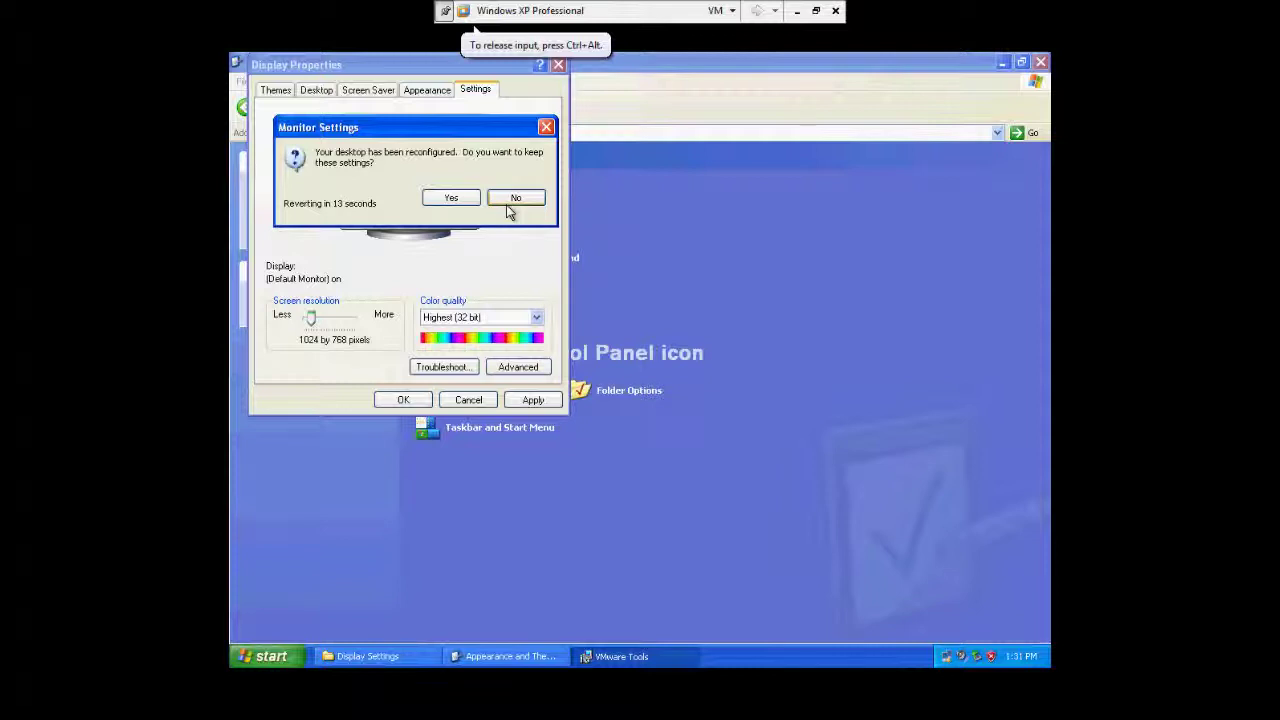
{"action": "left_click", "coordinate": [451, 198]}
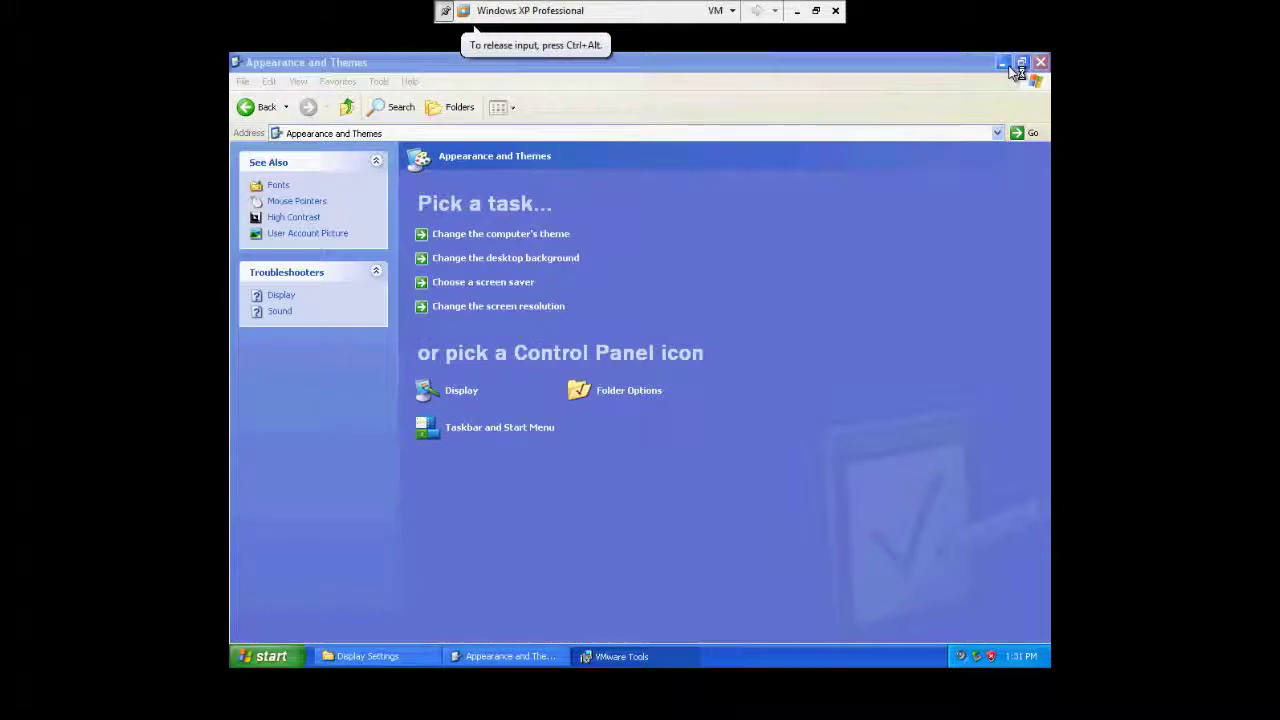
{"action": "left_click", "coordinate": [1004, 63]}
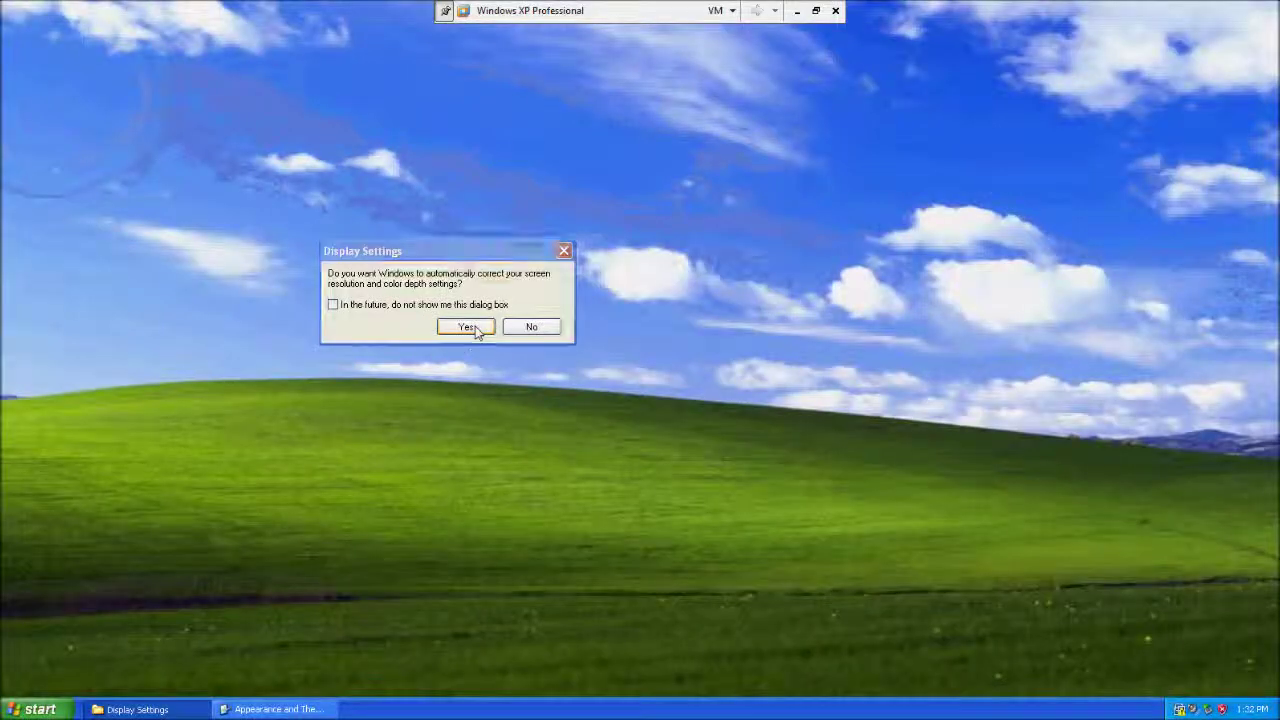
Accept Windows' offer to auto-correct resolution and colour depth in the Display Settings prompt
{"action": "left_click", "coordinate": [467, 327]}
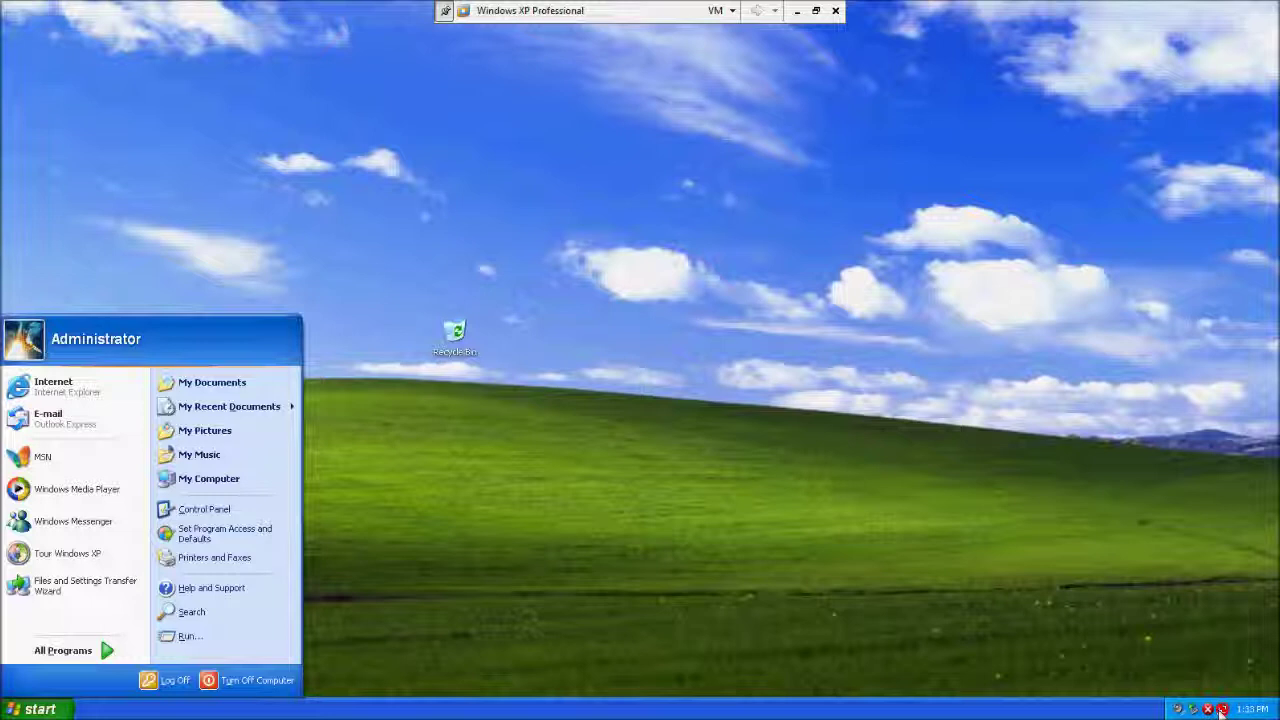
Close the Start menu, dismiss the display, tour and antivirus balloons, and move the Recycle Bin bottom-right
{"action": "left_click", "coordinate": [1083, 585]}
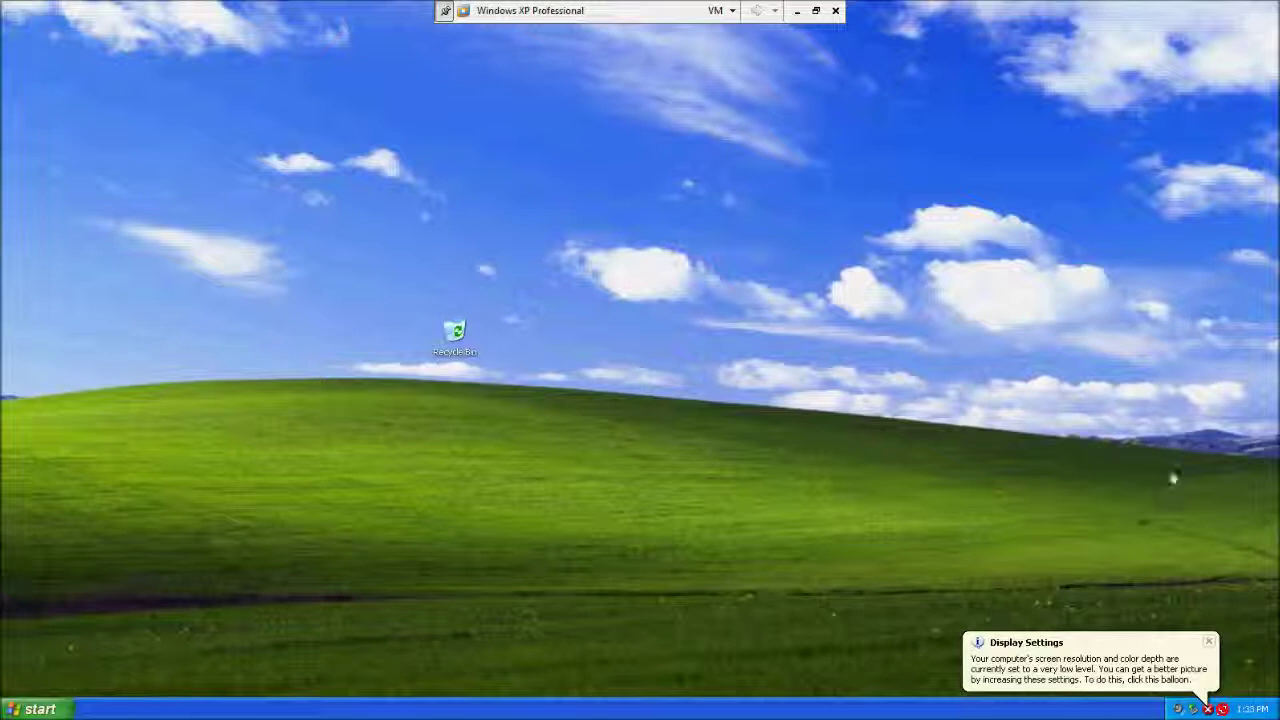
{"action": "left_click", "coordinate": [1208, 645]}
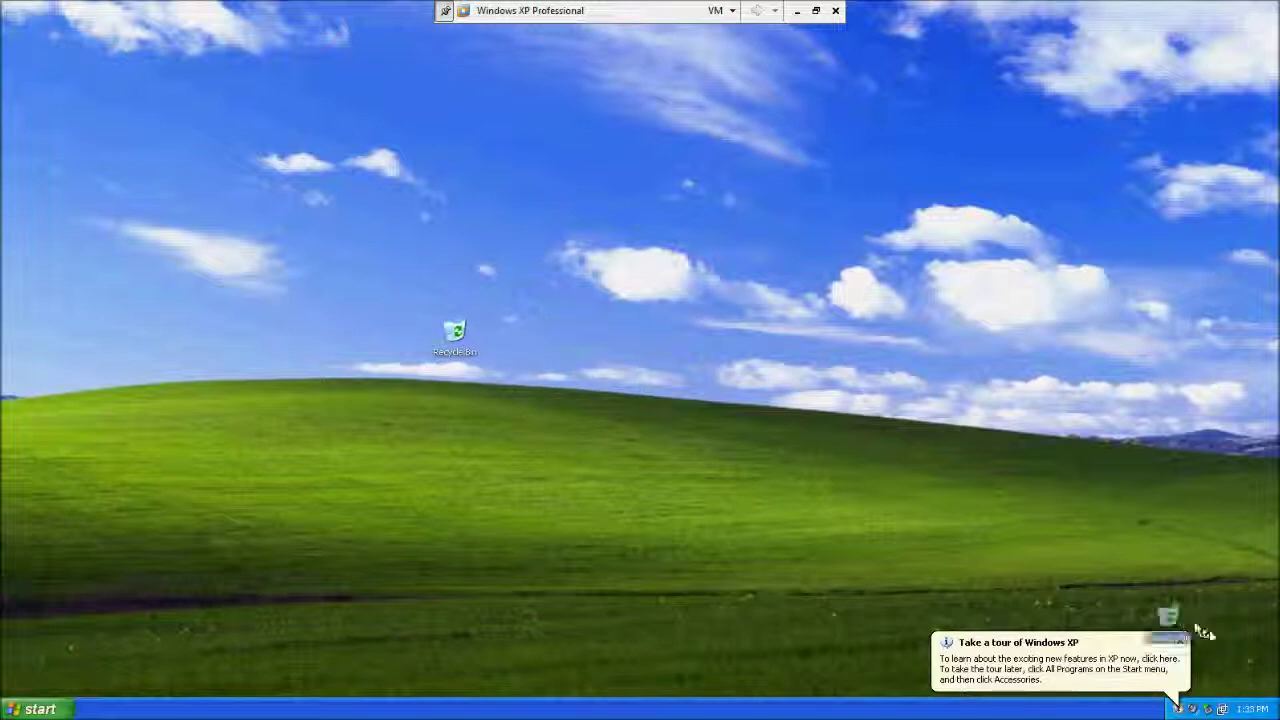
{"action": "left_click_drag", "start_coordinate": [1243, 660], "coordinate": [1243, 658]}
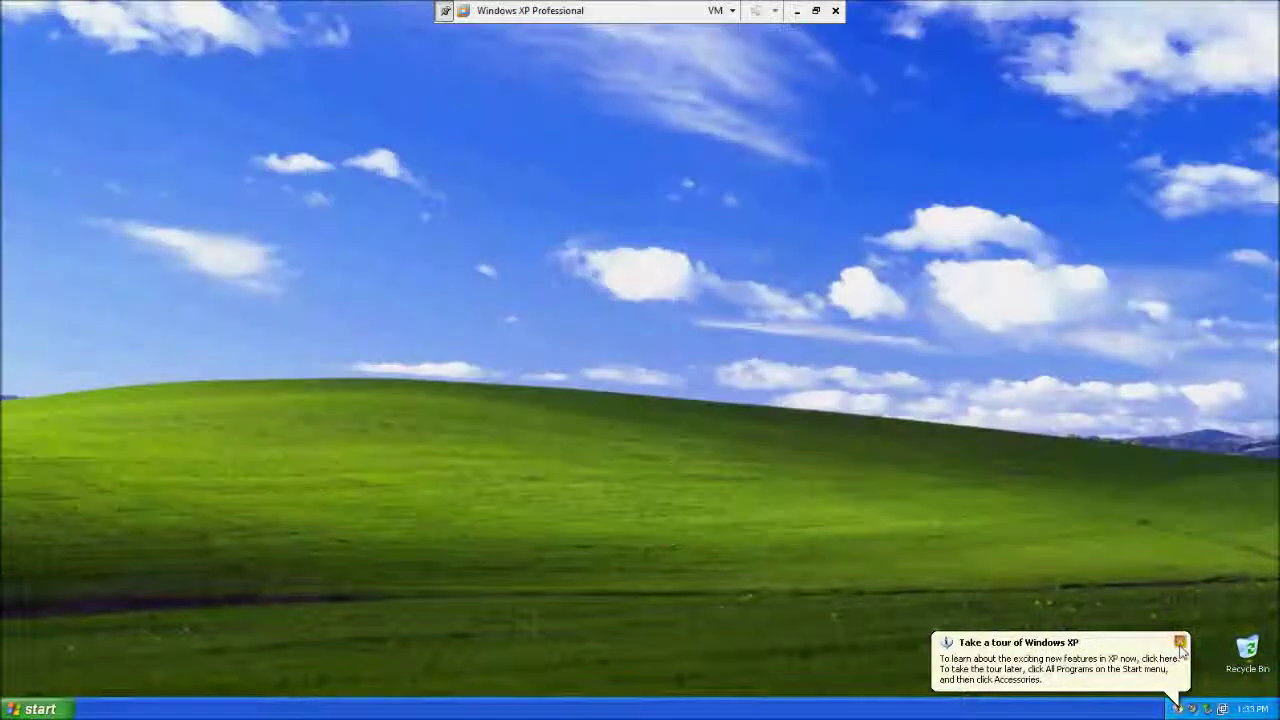
{"action": "left_click", "coordinate": [1176, 643]}
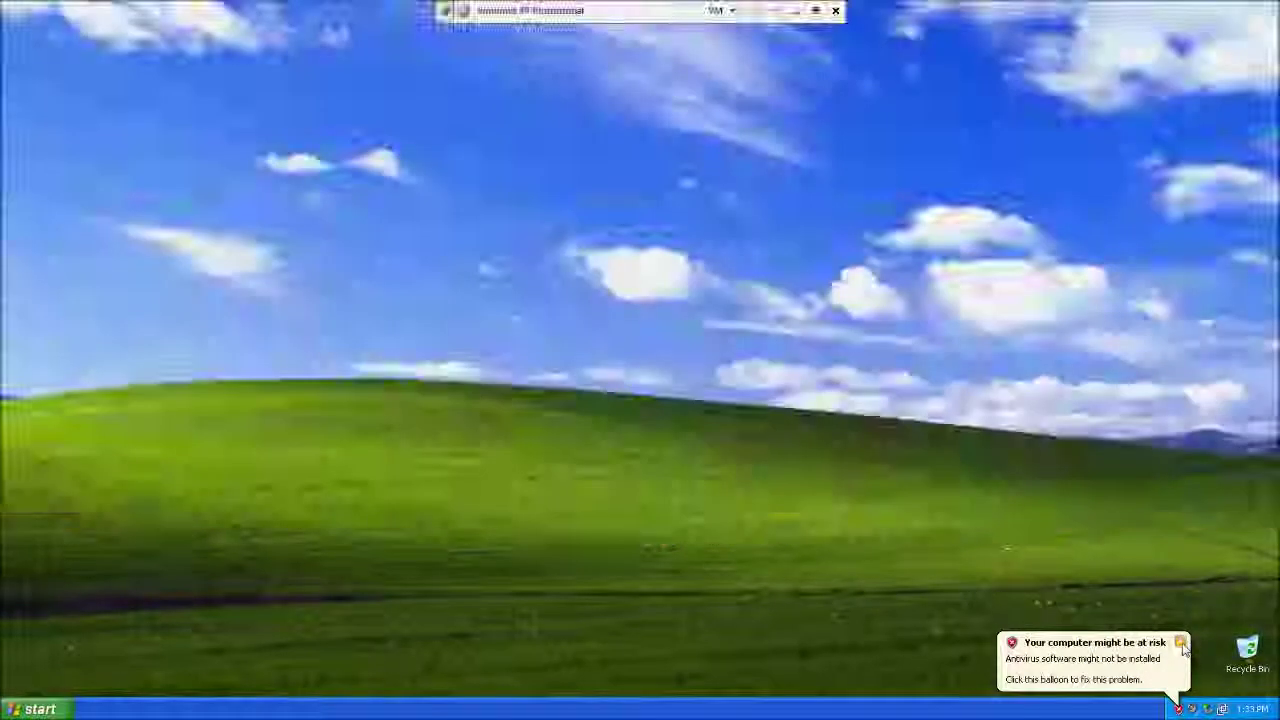
{"action": "left_click", "coordinate": [1181, 643]}
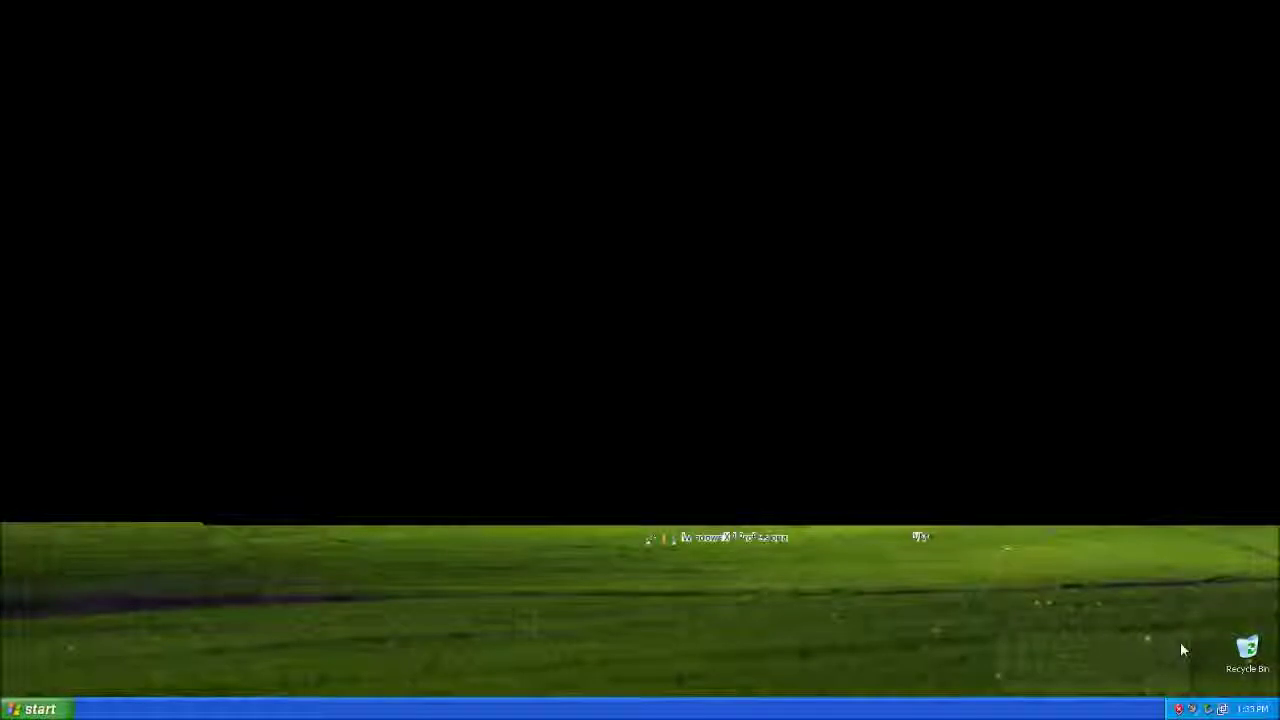